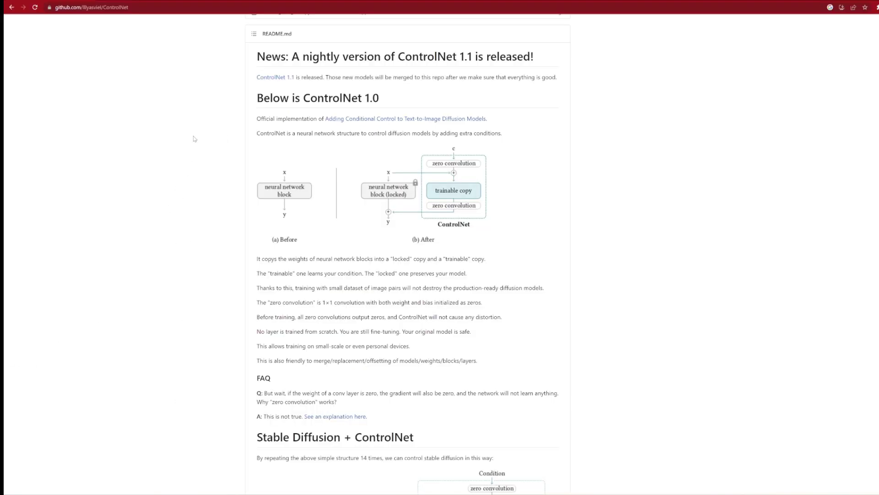
# Scroll down through the ControlNet README's example results
pyautogui.scroll(-15, 196, 138)
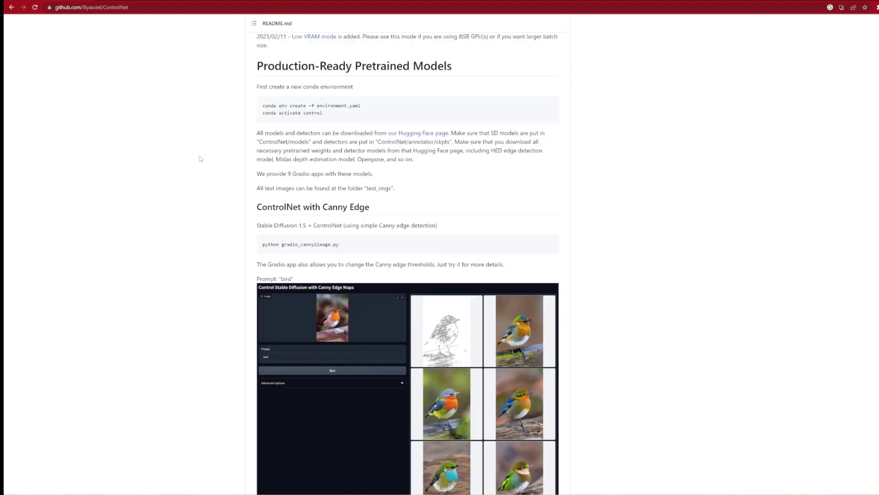
pyautogui.scroll(-3, 199, 158)
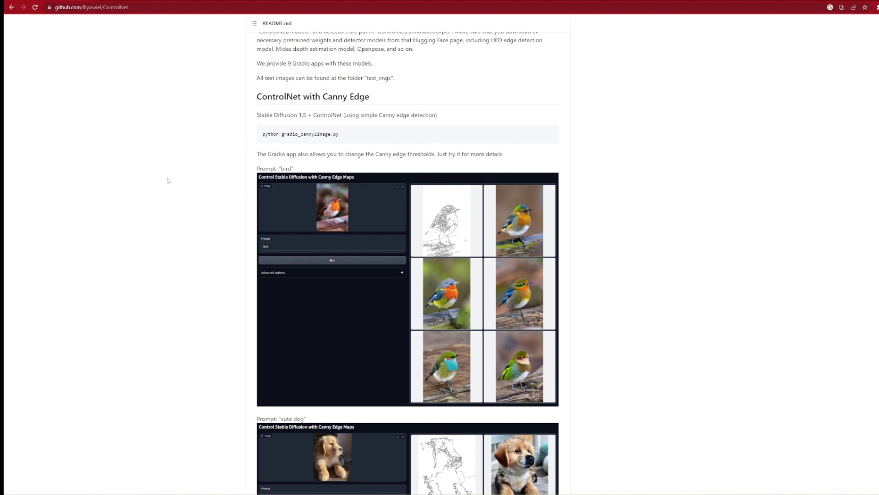
pyautogui.scroll(-1, 167, 181)
pyautogui.scroll(-10, 168, 181)
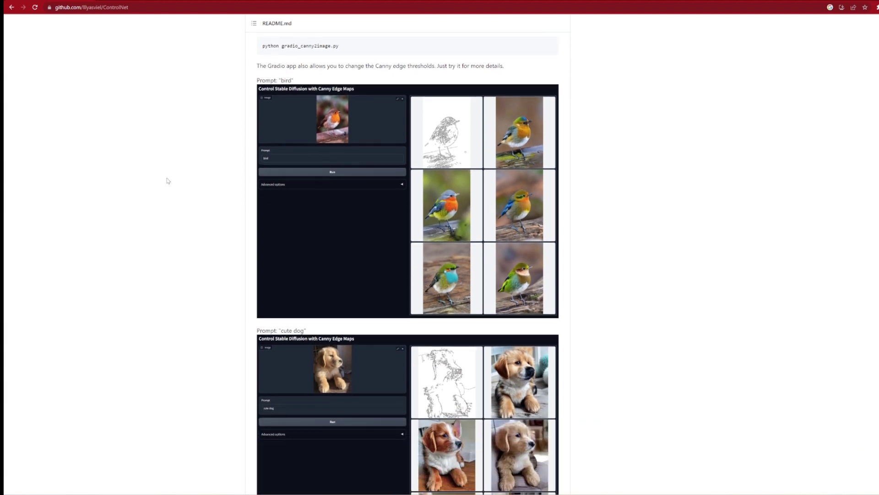
pyautogui.scroll(-4, 168, 181)
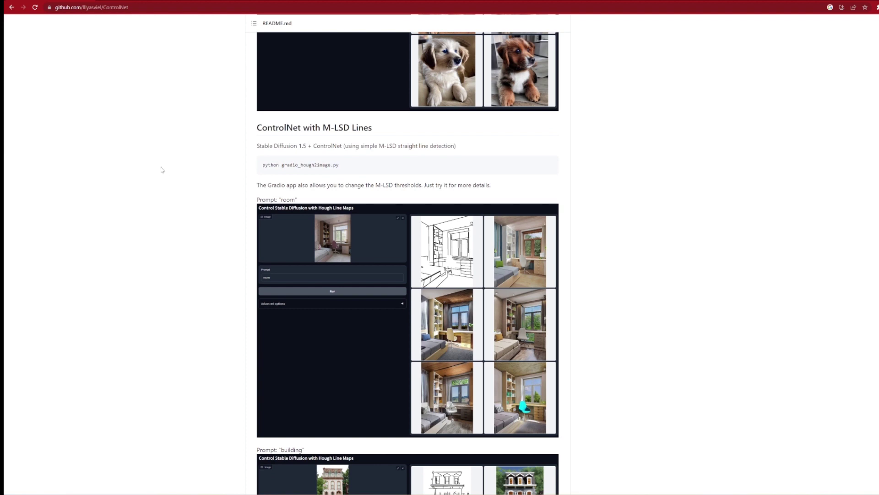
pyautogui.scroll(-1, 160, 170)
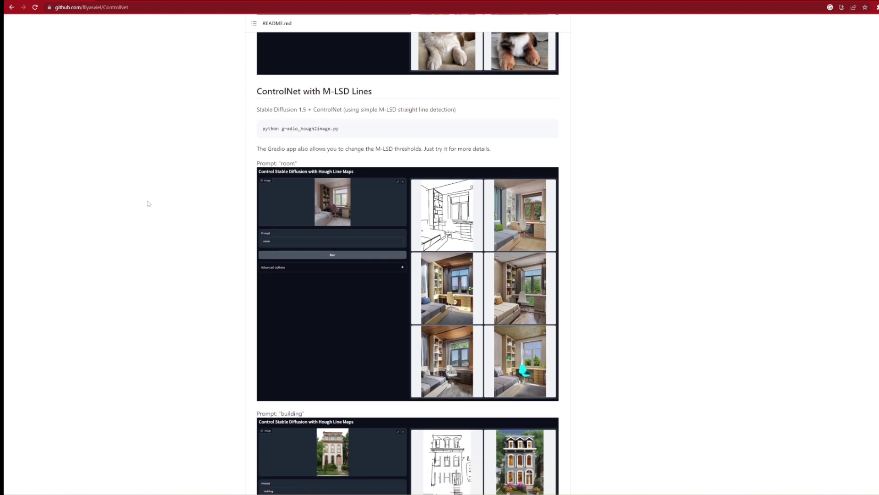
pyautogui.scroll(-7, 119, 193)
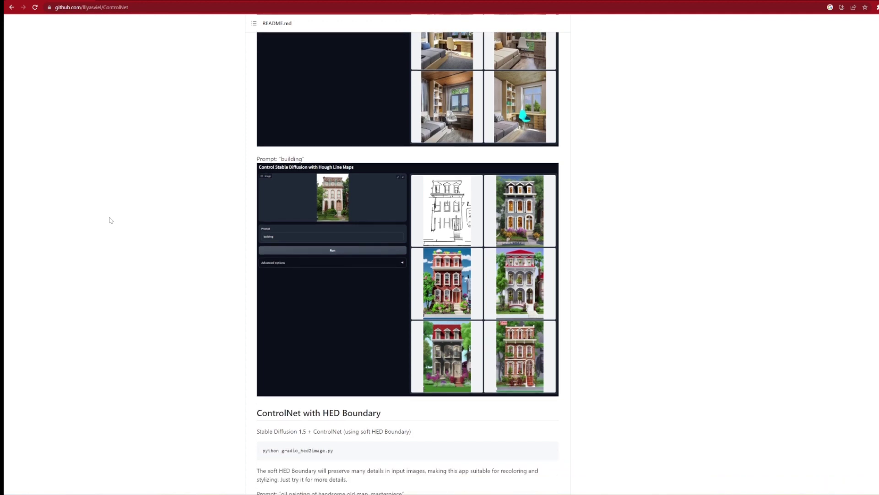
pyautogui.scroll(-8, 110, 220)
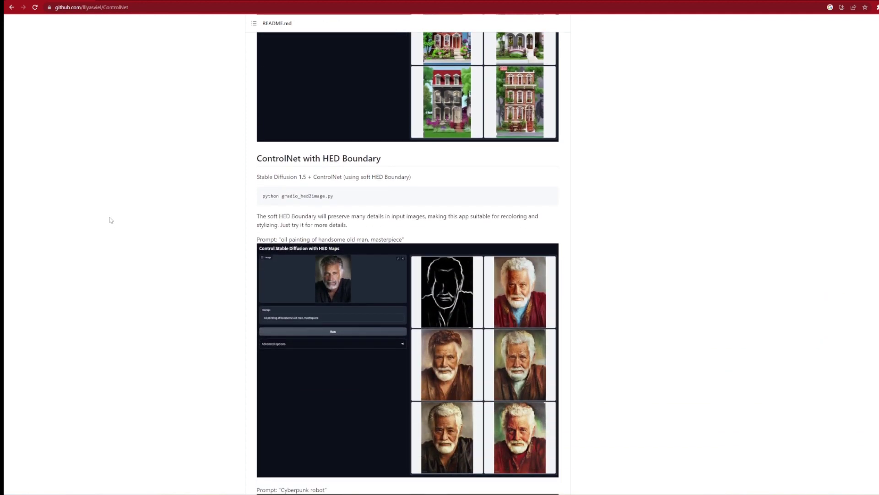
pyautogui.scroll(-2, 110, 219)
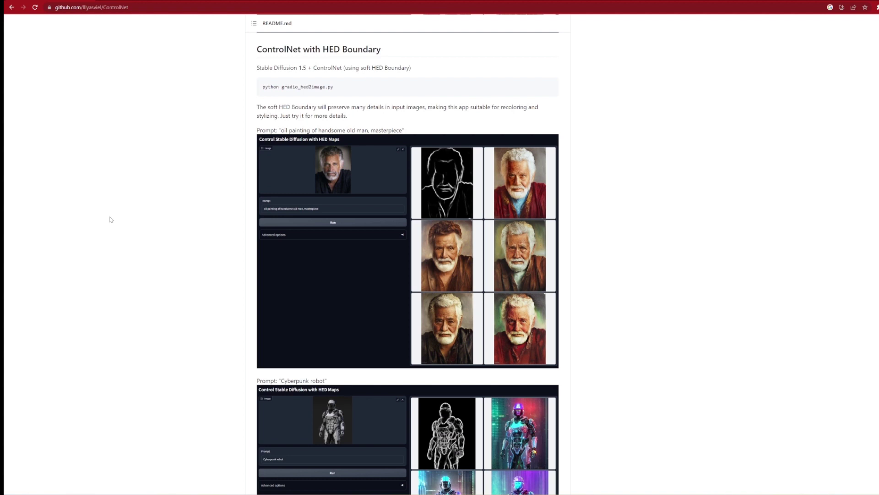
pyautogui.scroll(-9, 109, 220)
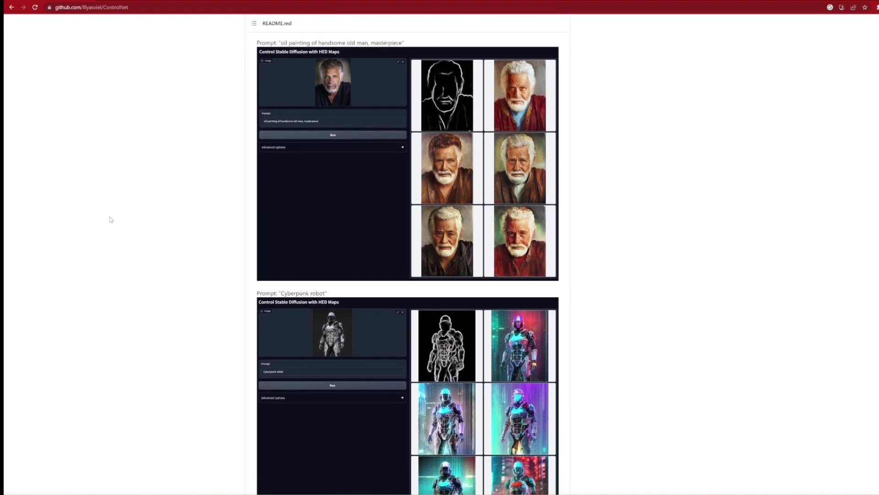
pyautogui.scroll(-4, 110, 219)
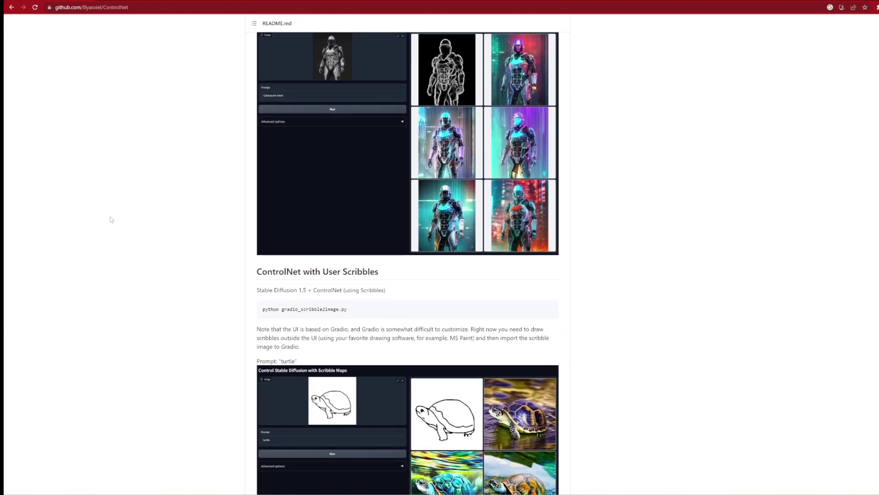
pyautogui.scroll(-3, 110, 219)
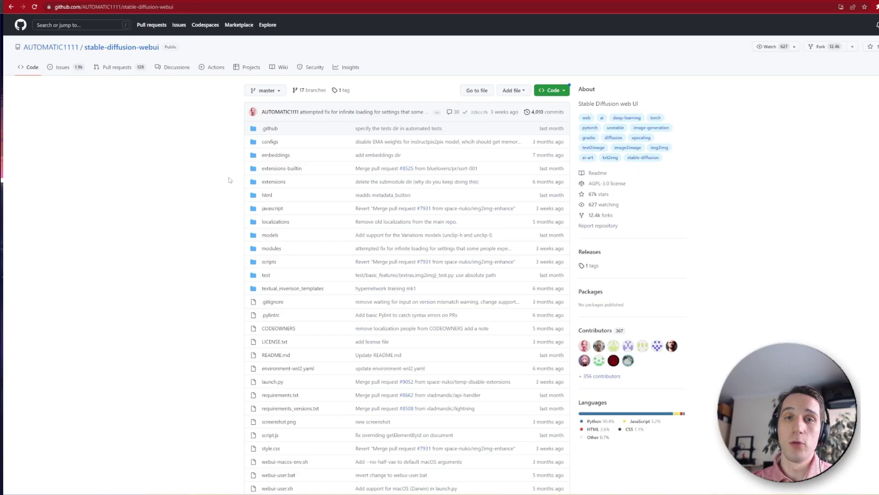
# Open Git Bash and cd into the Stable Diffusion folder on the Desktop
pyautogui.scroll(-10, 226, 188)
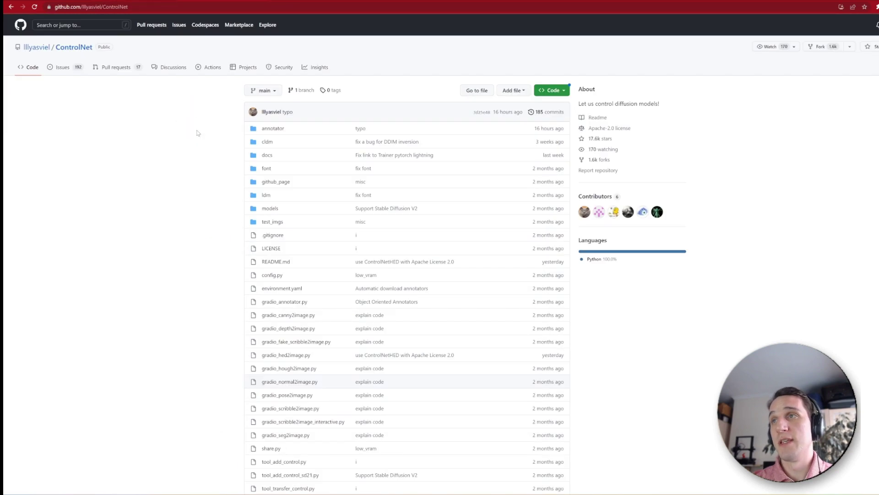
pyautogui.scroll(-2, 306, 331)
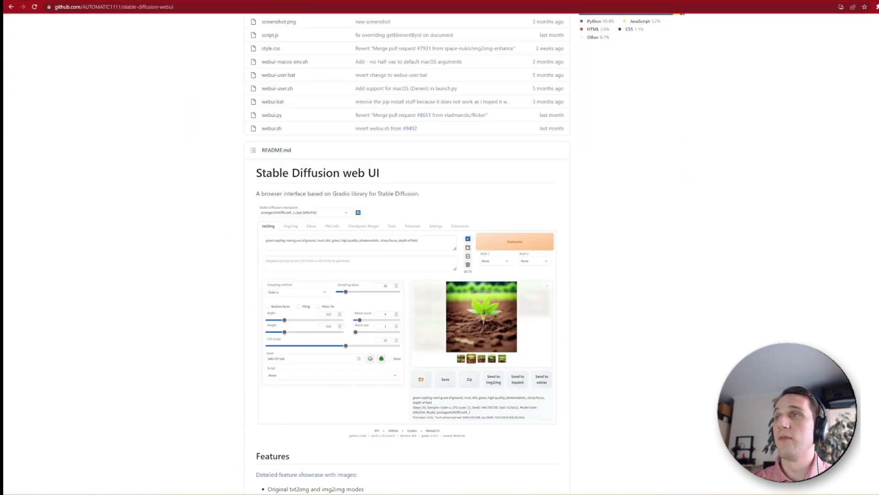
pyautogui.press('super')
pyautogui.write('gicd')
pyautogui.rightClick(59, 26)
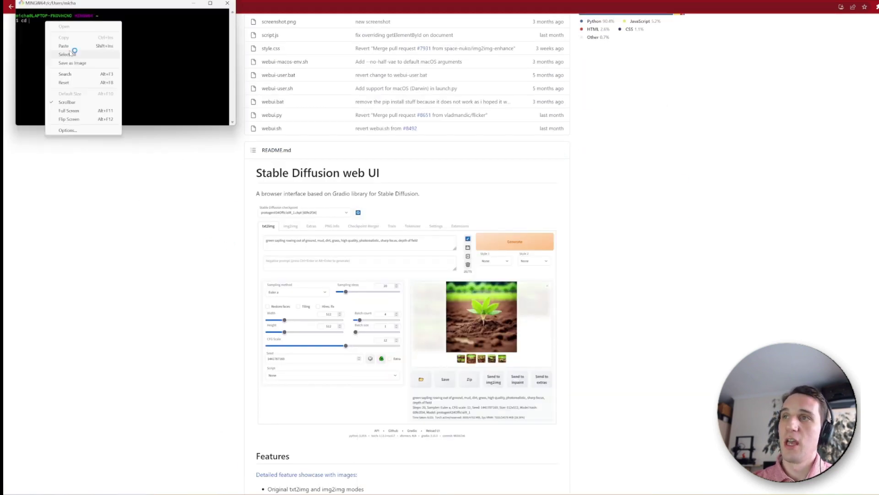
pyautogui.click(69, 45)
pyautogui.press('Return')
# Copy the repository's HTTPS clone URL and run git clone with it in Git Bash
pyautogui.scroll(10, 554, 104)
pyautogui.click(553, 90)
pyautogui.click(554, 155)
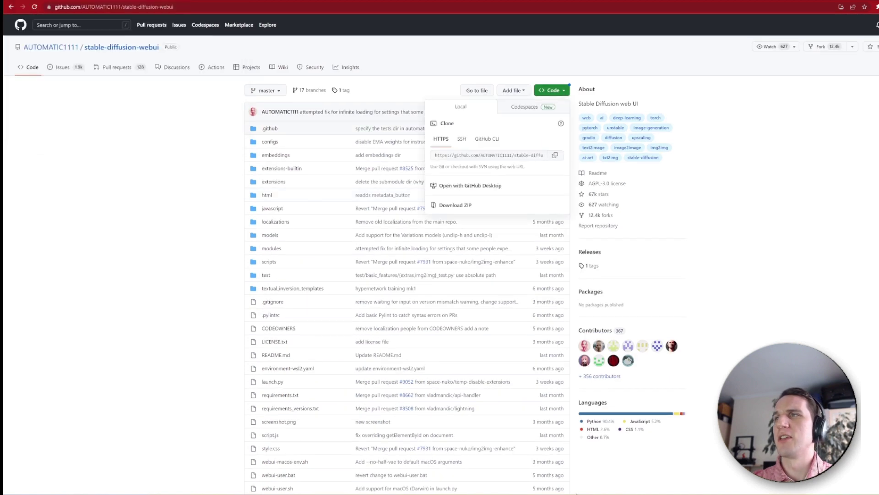
pyautogui.hotkey('alt', 'Tab')
pyautogui.moveTo(175, 3); pyautogui.dragTo(233, 127)
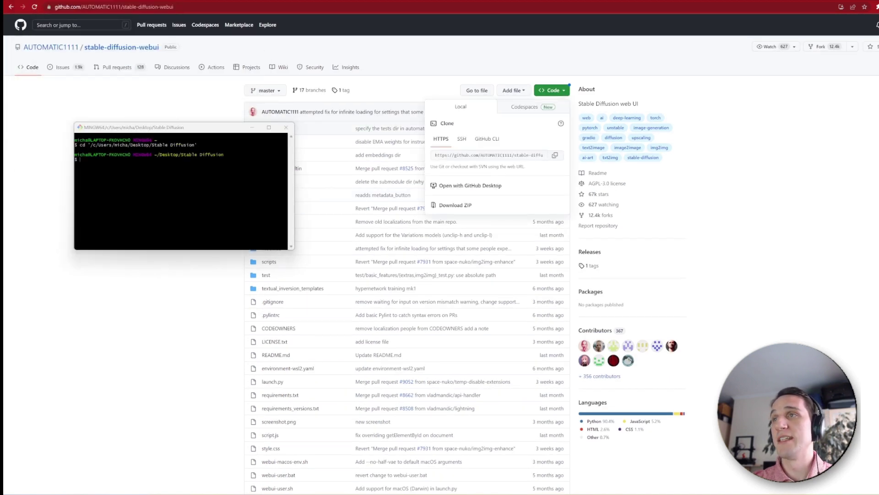
pyautogui.click(145, 192)
pyautogui.write('git clone')
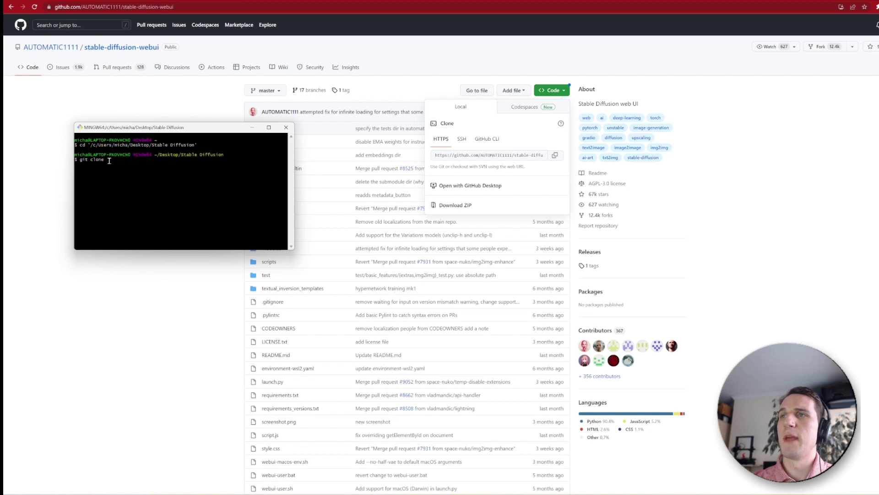
pyautogui.write('https://github.com/AUTOMATIC1111/stable-diffusion-webui.git')
pyautogui.press('Return')
pyautogui.moveTo(294, 250); pyautogui.dragTo(360, 336)
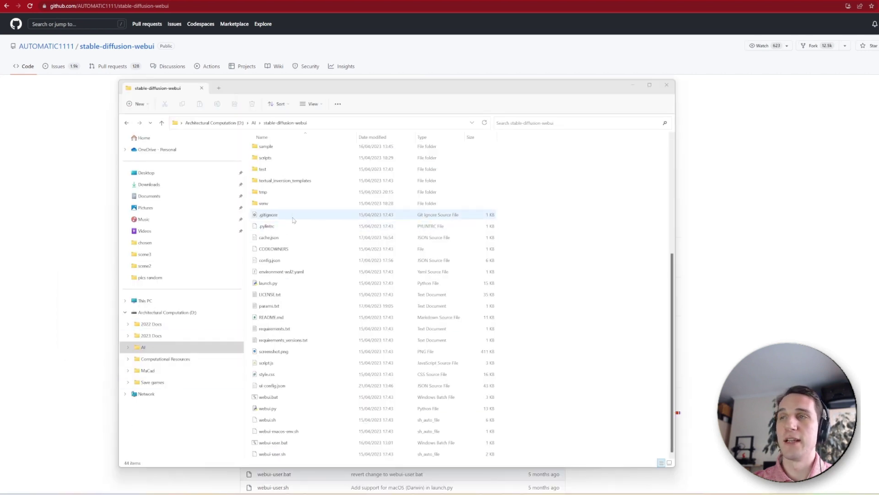
pyautogui.doubleClick(284, 442)
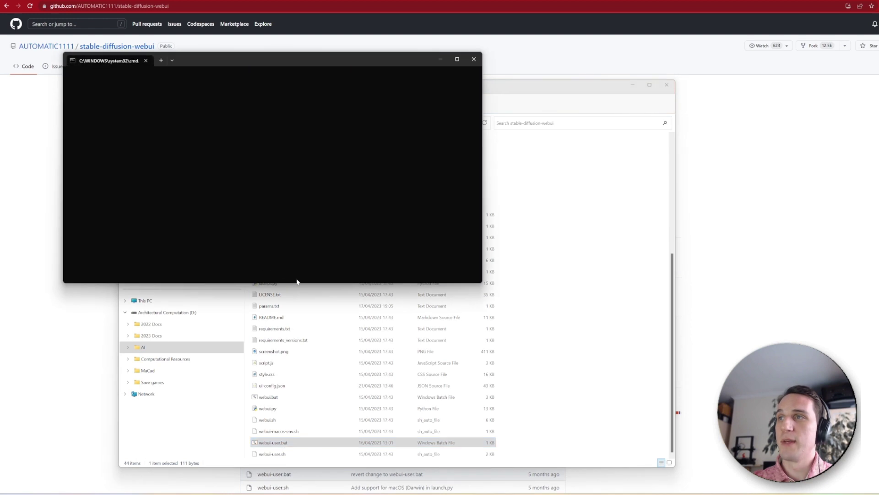
pyautogui.moveTo(480, 283); pyautogui.dragTo(483, 339)
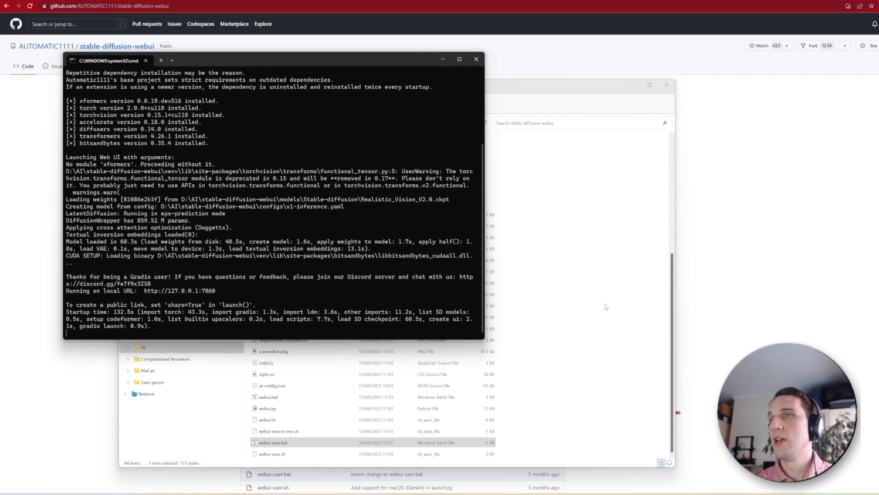
pyautogui.keyDown('ctrl'); pyautogui.click(183, 291); pyautogui.keyUp('ctrl')
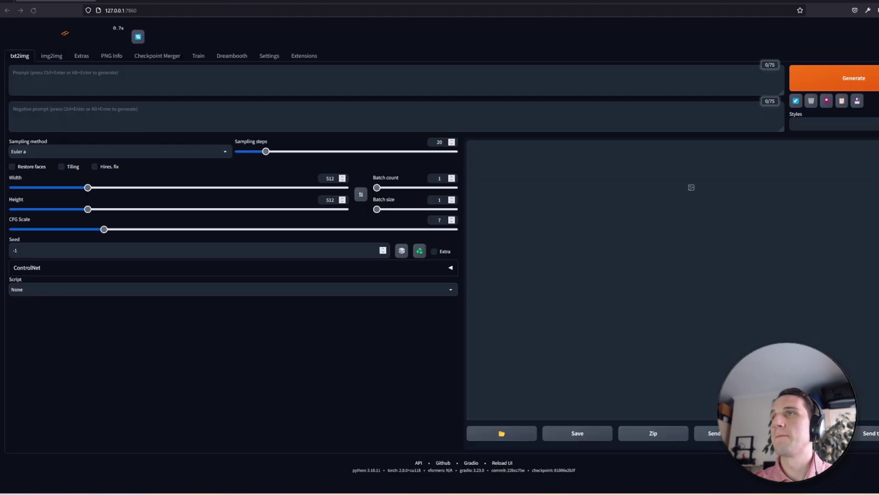
# Expand the ControlNet panel and view the list of available Stable Diffusion checkpoints
pyautogui.click(29, 270)
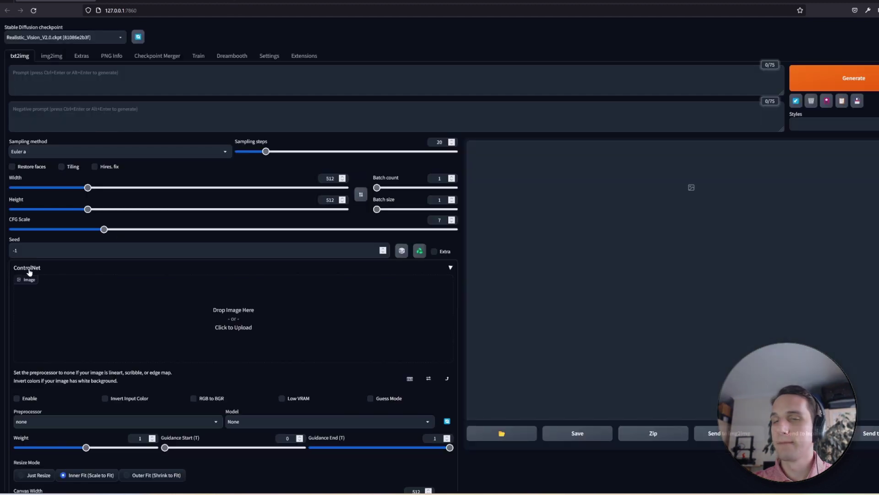
pyautogui.click(121, 38)
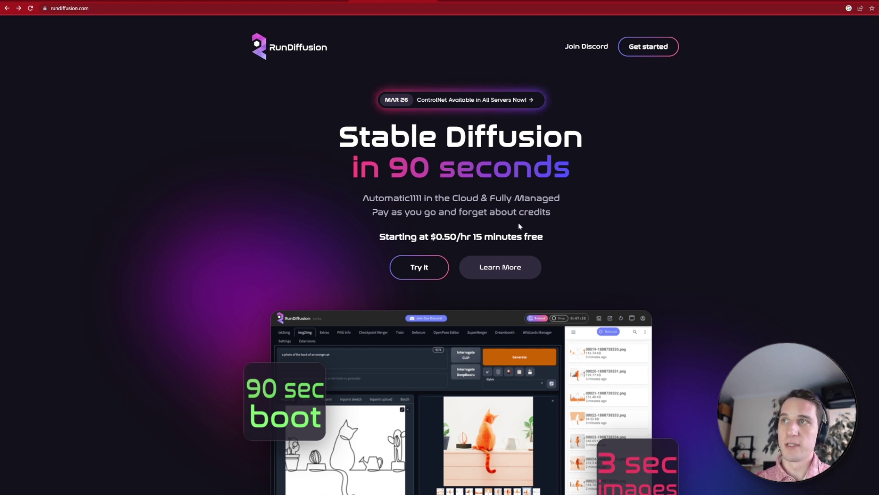
# Use the 'Try It' button on rundiffusion.com to reach session configuration
pyautogui.click(425, 269)
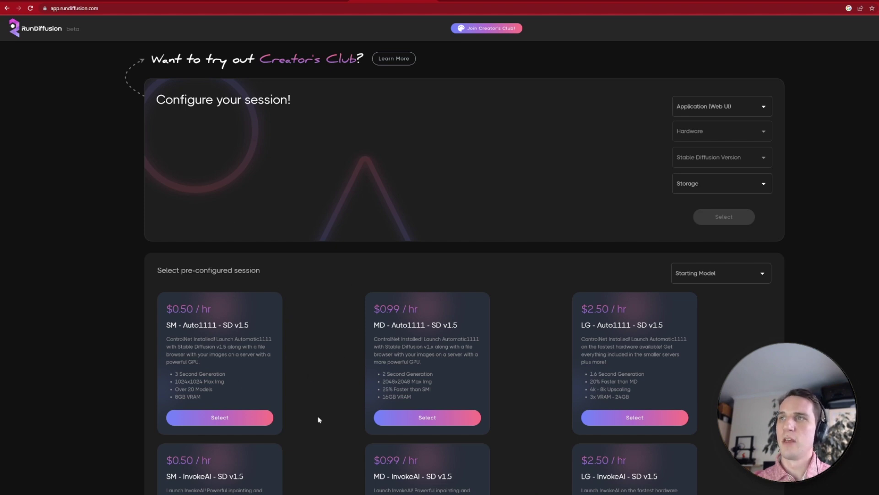
# Select the $0.50/hr SM - Auto1111 session for 1 hour and launch it
pyautogui.click(231, 417)
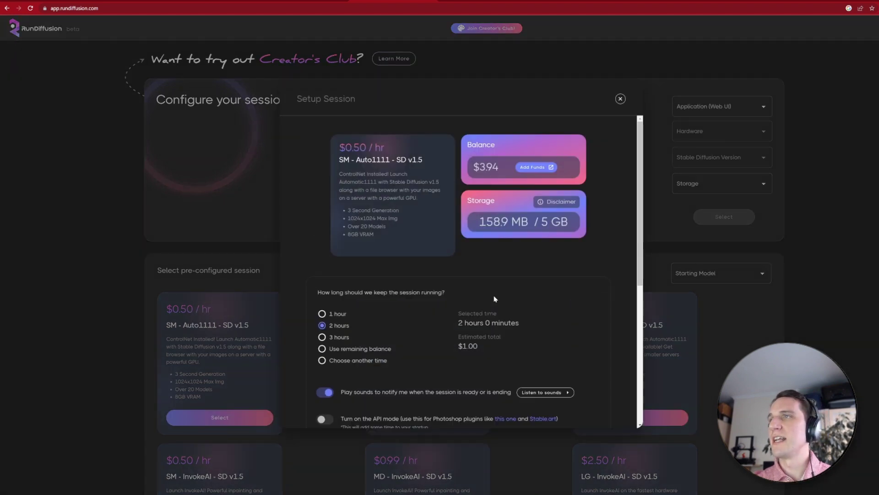
pyautogui.click(326, 314)
pyautogui.scroll(-5, 593, 324)
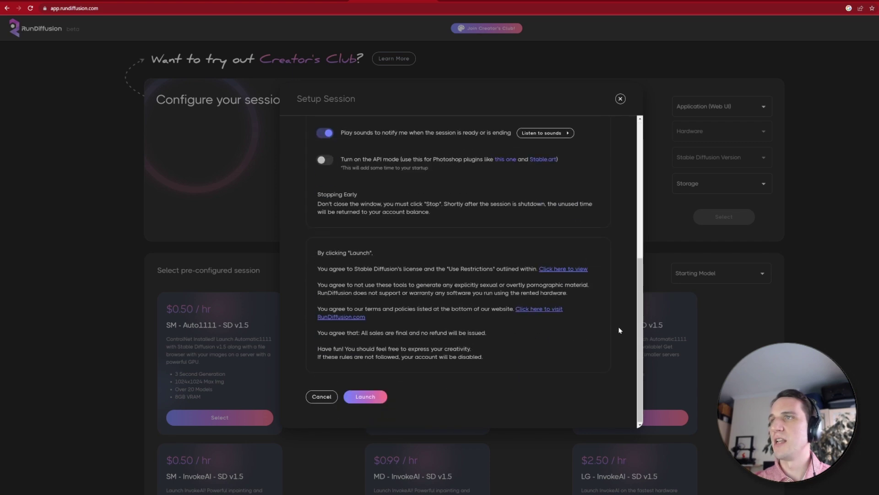
pyautogui.scroll(4, 380, 403)
pyautogui.scroll(-6, 466, 270)
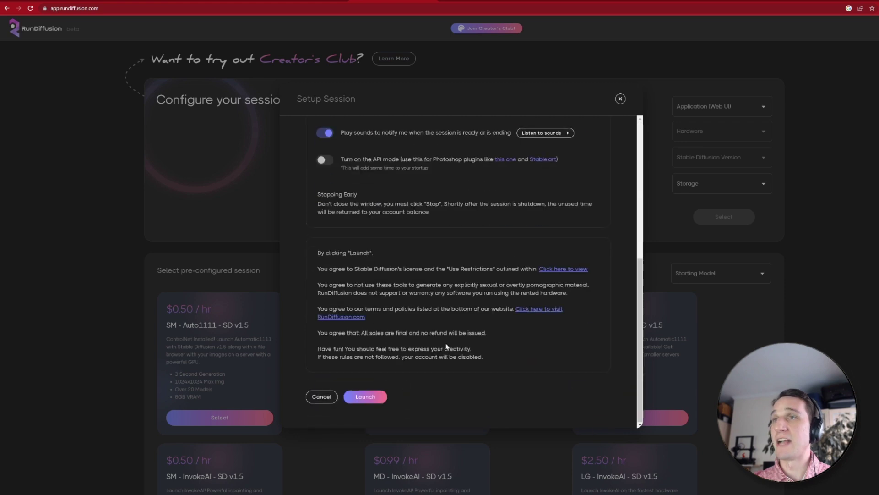
pyautogui.click(366, 394)
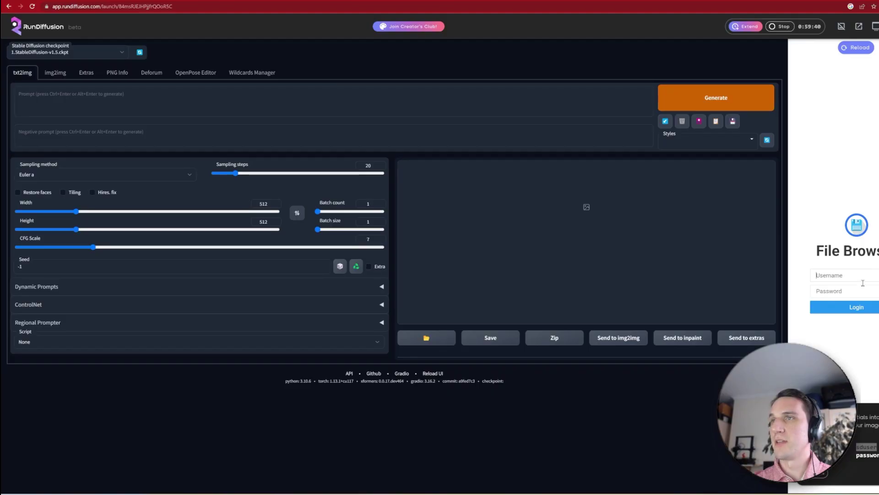
# Log into File Browser with the provided username and password, decline saving it, then close the panel
pyautogui.write('sduser')
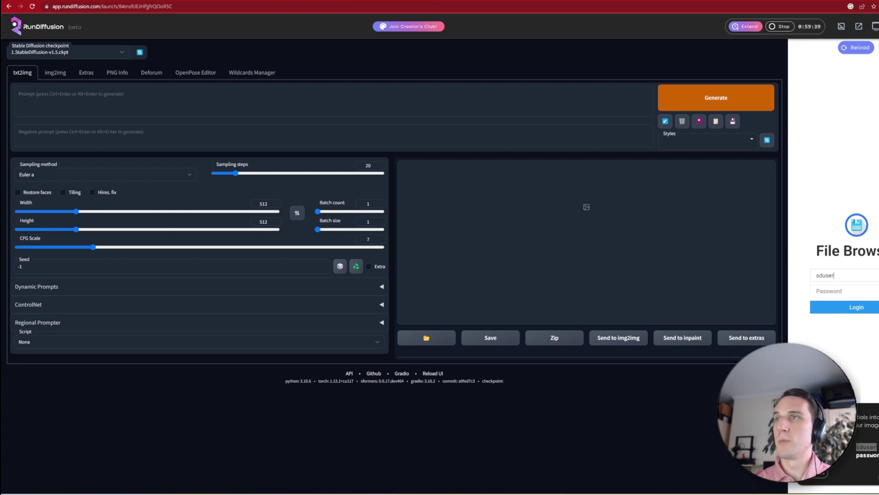
pyautogui.doubleClick(874, 455)
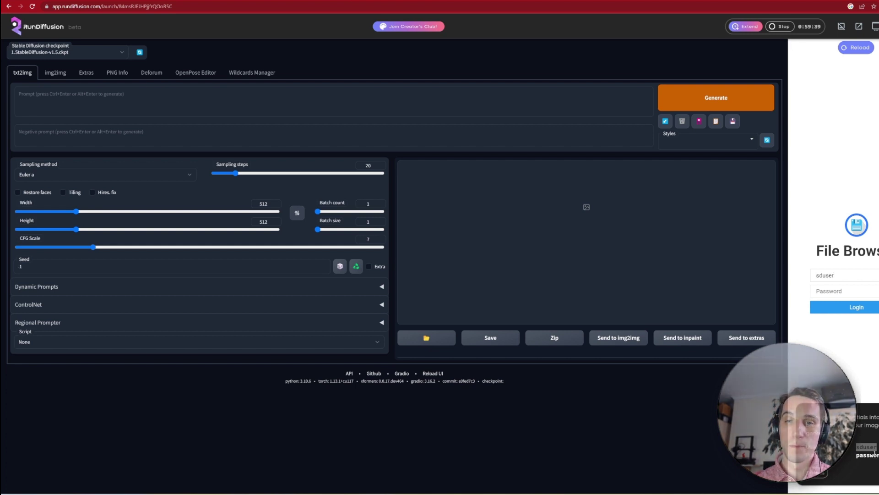
pyautogui.click(845, 293)
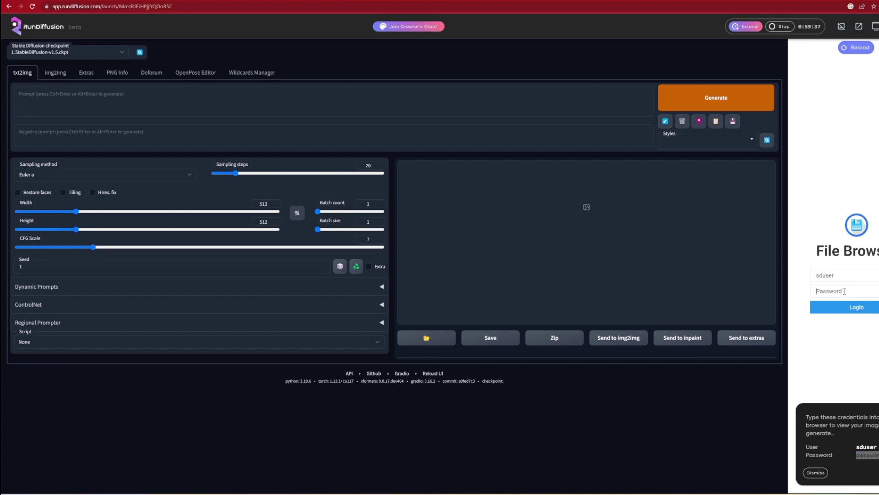
pyautogui.hotkey('ctrl', 'v')
pyautogui.click(853, 307)
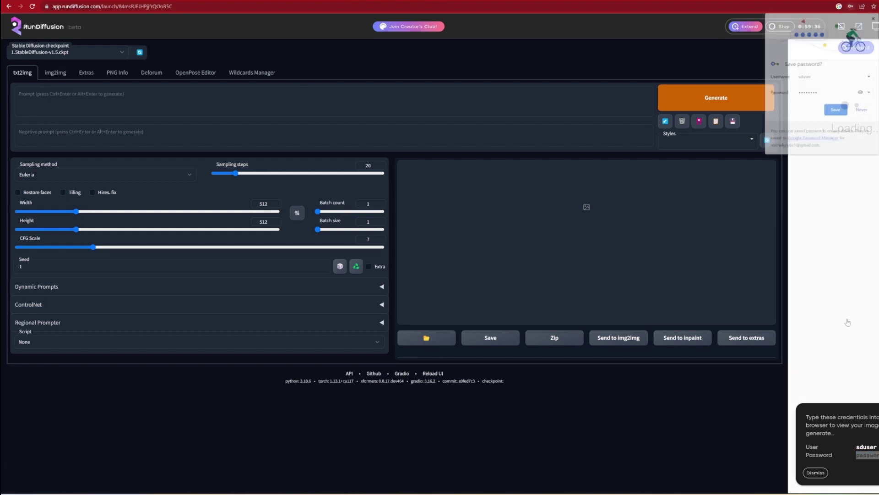
pyautogui.click(873, 18)
pyautogui.click(843, 28)
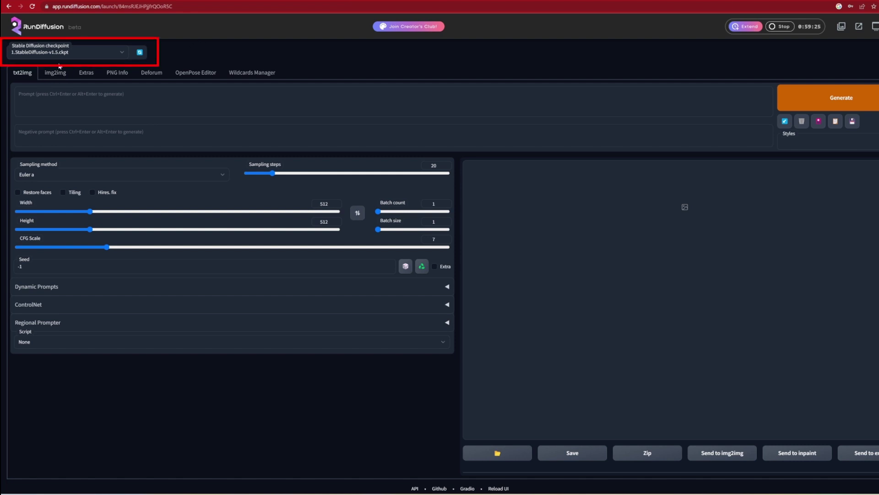
# Choose realisticVisionV20_v20.safetensors in the Stable Diffusion checkpoint dropdown
pyautogui.click(123, 52)
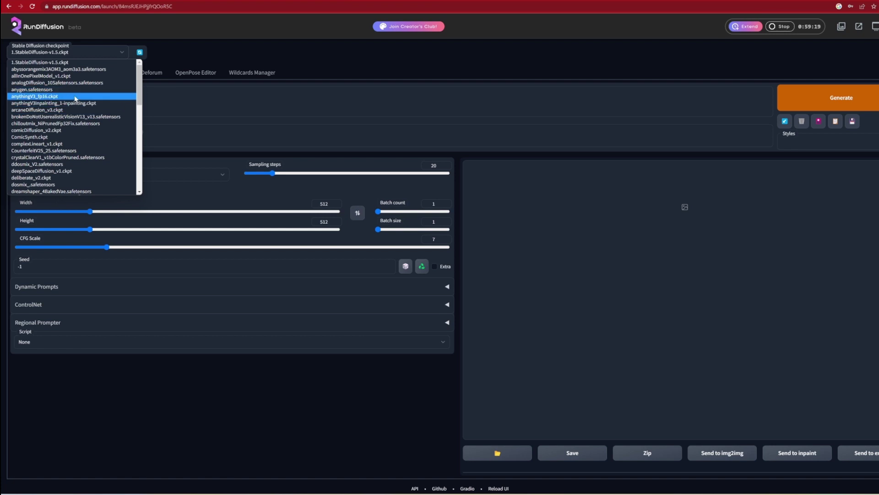
pyautogui.scroll(-3, 84, 110)
pyautogui.scroll(-8, 84, 110)
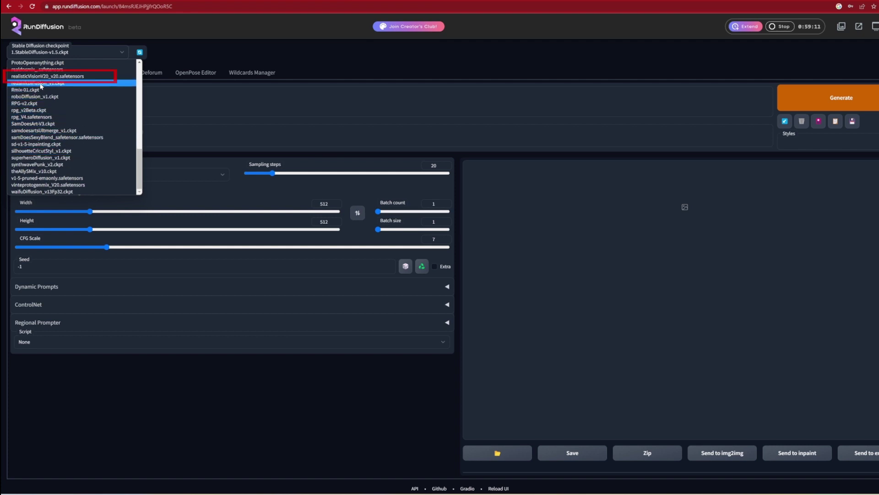
pyautogui.click(43, 76)
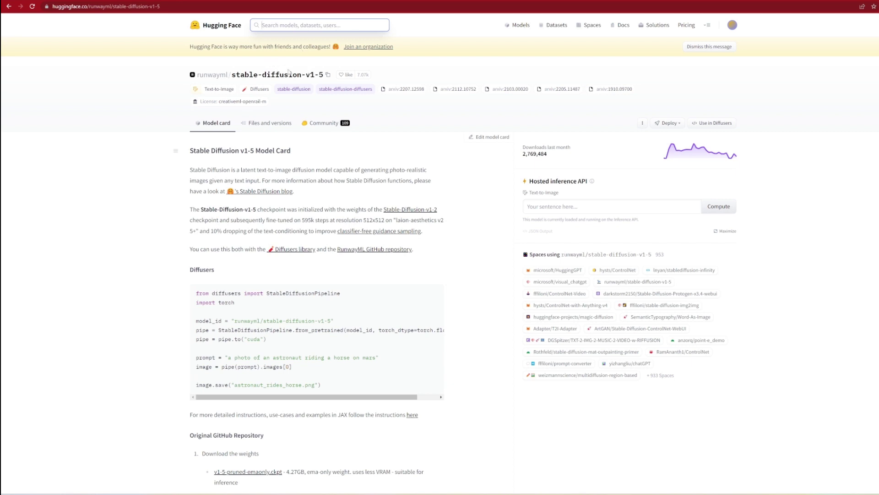
# Start a Hugging Face search from the runwayml/stable-diffusion-v1-5 model card
pyautogui.click(274, 25)
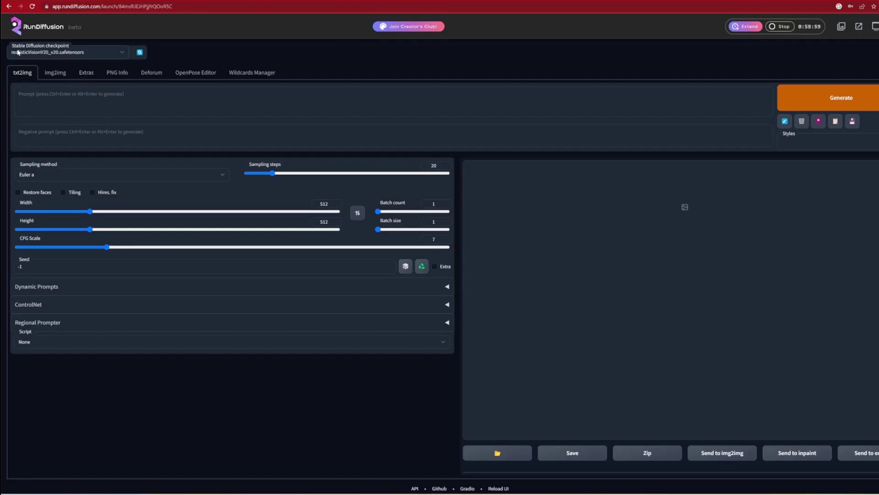
# Turn on ControlNet with the scribbleV10 [c508311e] model and the scribble preprocessor
pyautogui.click(37, 306)
pyautogui.scroll(-2, 91, 343)
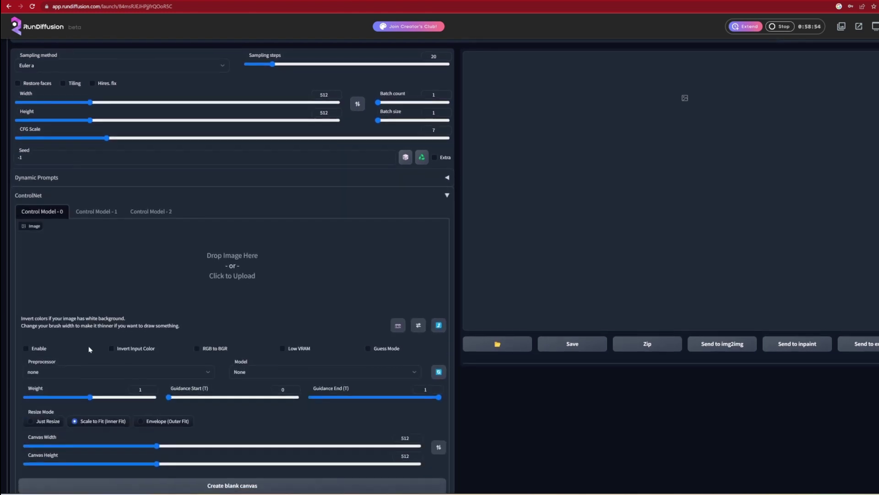
pyautogui.click(26, 348)
pyautogui.scroll(-2, 375, 315)
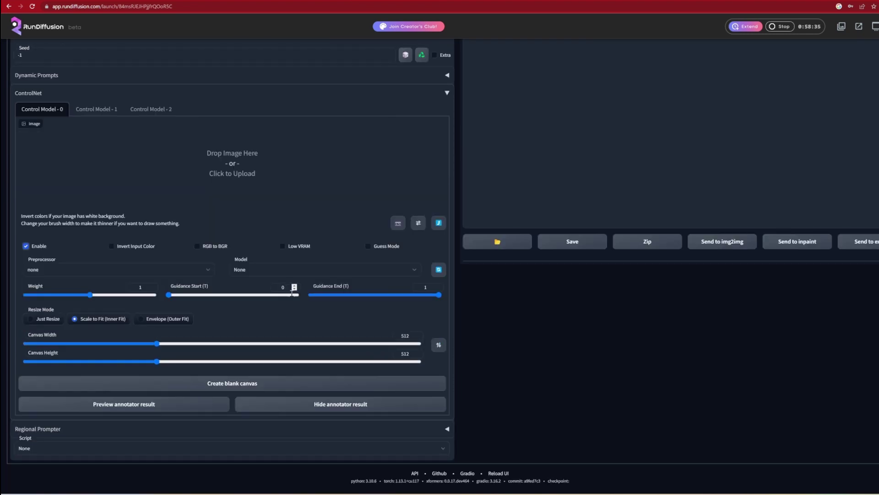
pyautogui.click(257, 275)
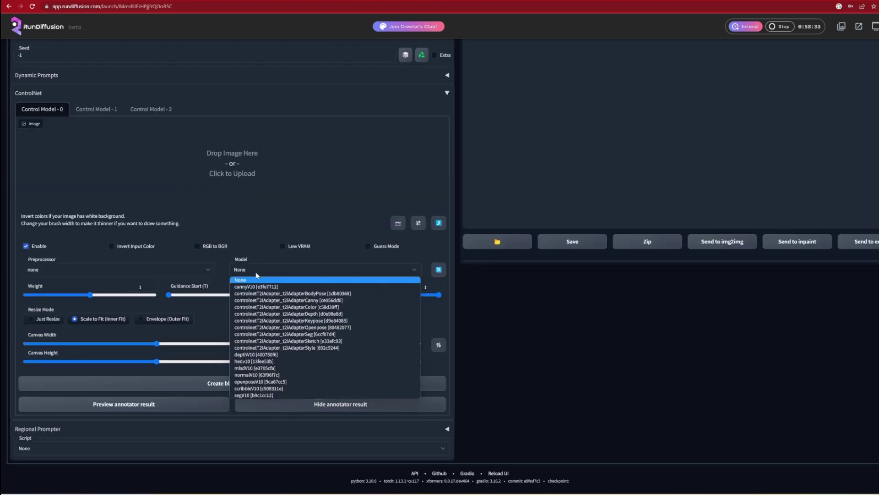
pyautogui.click(294, 389)
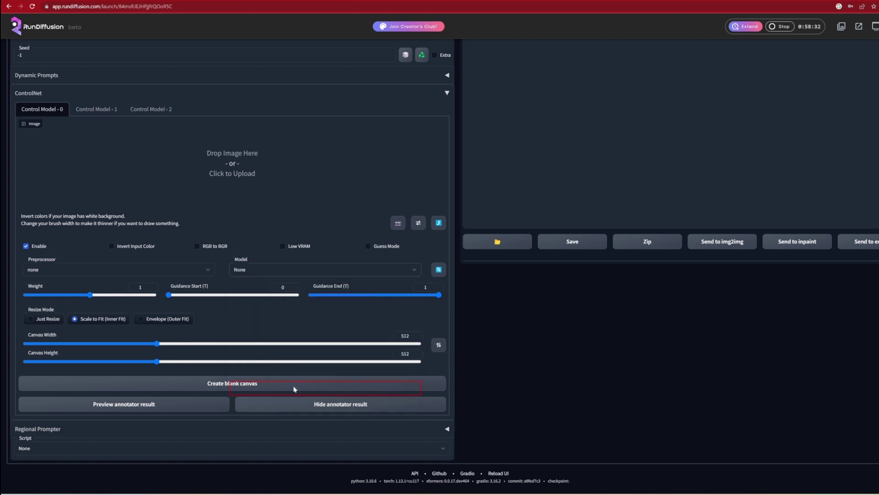
pyautogui.click(158, 269)
pyautogui.click(96, 361)
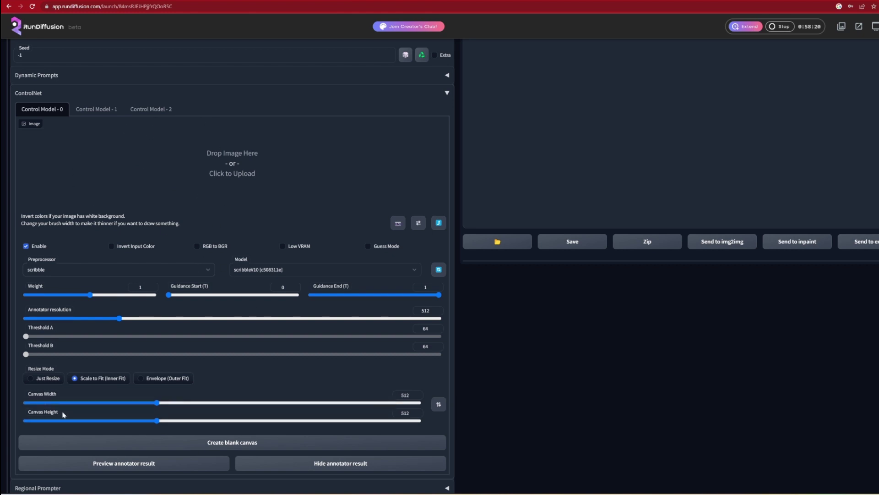
pyautogui.scroll(1, 242, 215)
pyautogui.scroll(2, 238, 203)
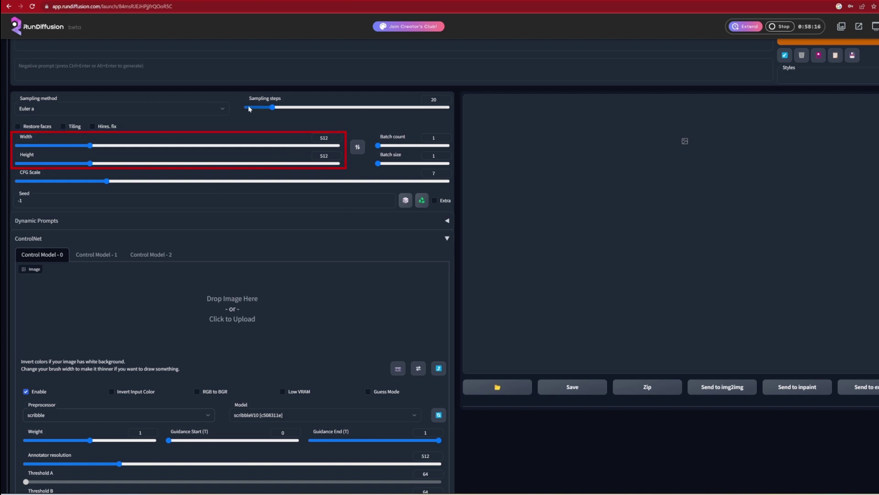
# Change the sampling steps value from 20 to 40
pyautogui.moveTo(438, 99); pyautogui.dragTo(413, 100)
pyautogui.write('40')
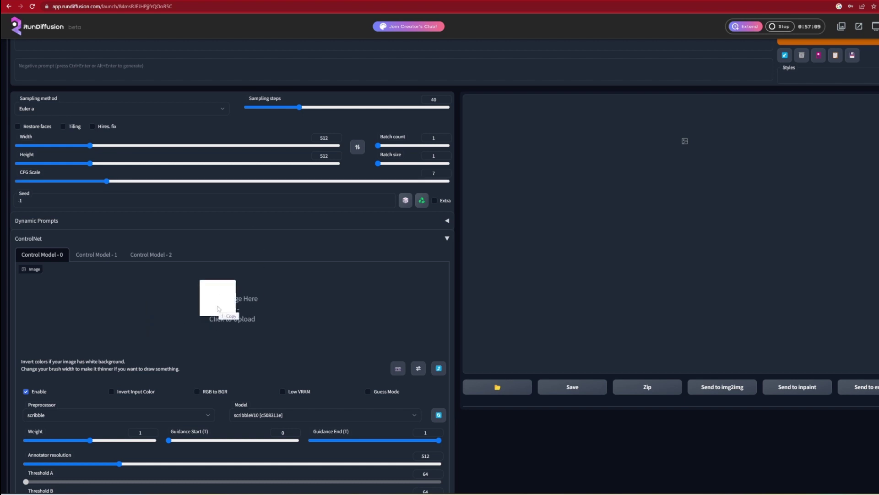
# Load the interior sketch into ControlNet and paste the prepared positive and negative prompts
pyautogui.moveTo(225, 305); pyautogui.dragTo(232, 308)
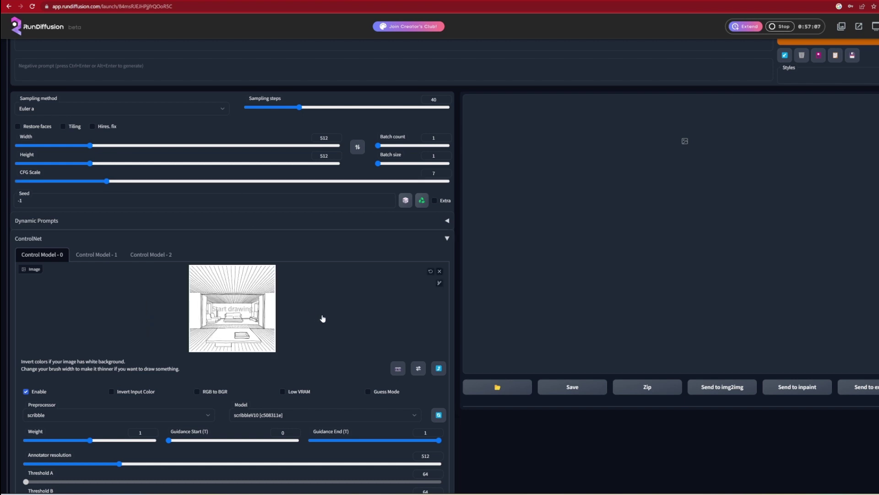
pyautogui.scroll(2, 119, 243)
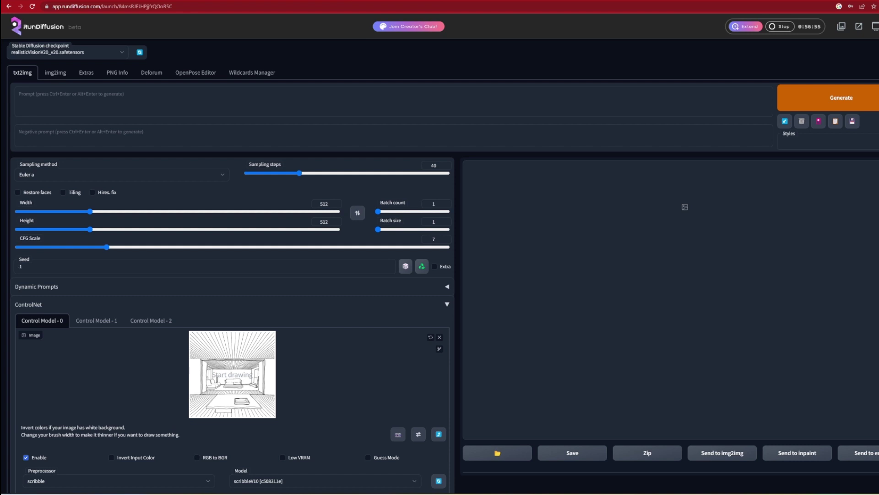
pyautogui.click(87, 99)
pyautogui.hotkey('ctrl', 'v')
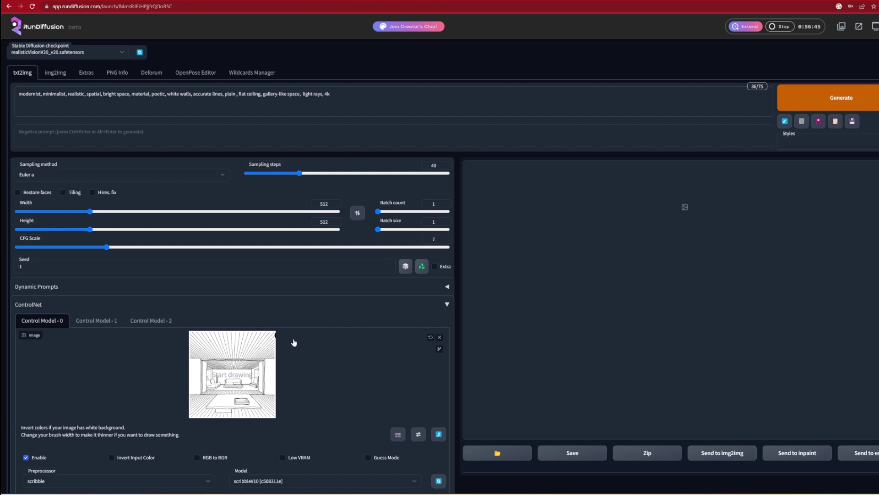
pyautogui.click(97, 134)
pyautogui.write('dark, low res, pixelated, cgi, animated, watermarked, blurred, poorly drawn, anime, blur, text,')
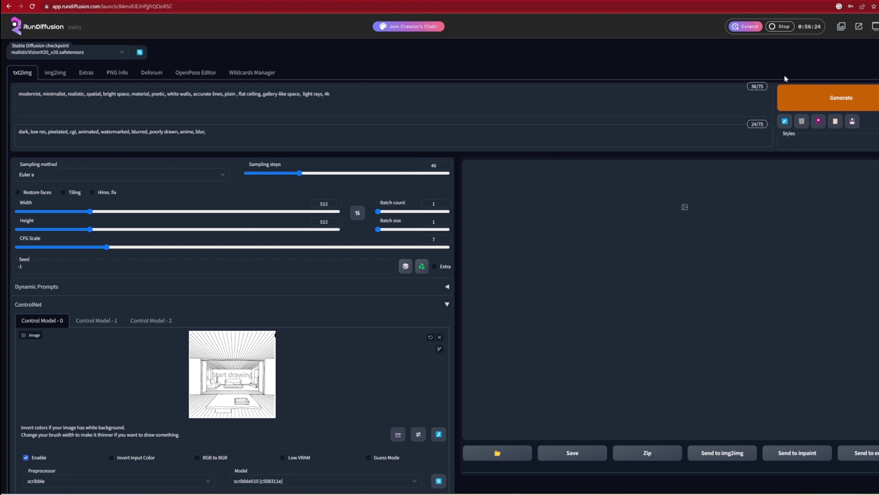
# Generate a first render from the sketch, then delete 'gallery-like space' from the prompt
pyautogui.click(795, 94)
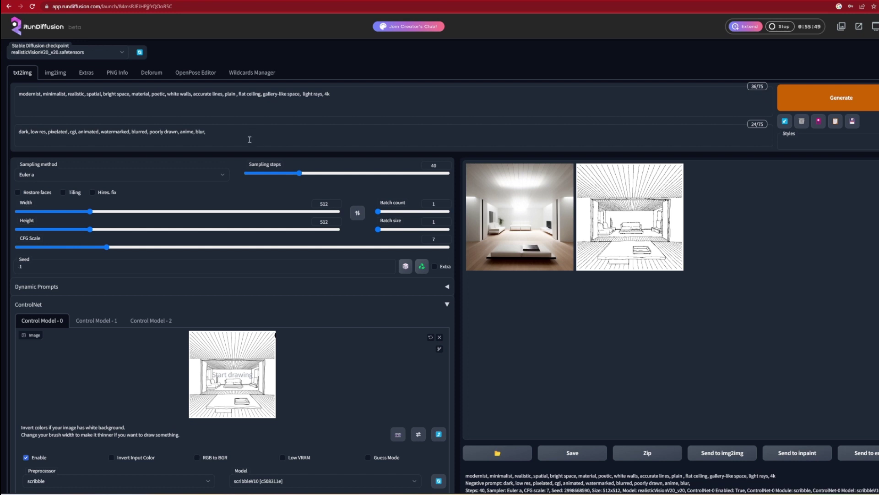
pyautogui.moveTo(299, 96); pyautogui.dragTo(264, 94)
pyautogui.press('BackSpace')
pyautogui.click(294, 100)
# Set the batch size to 4 and generate four interiors with the revised prompt
pyautogui.click(387, 230)
pyautogui.click(407, 229)
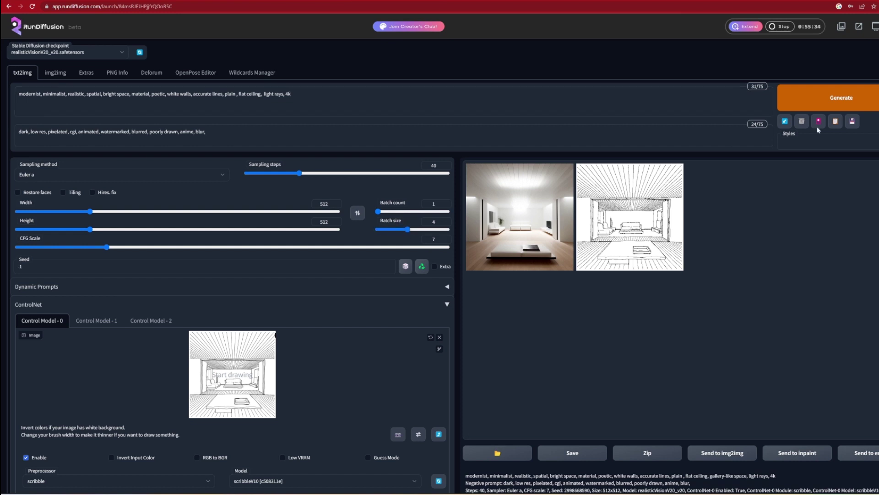
pyautogui.click(824, 97)
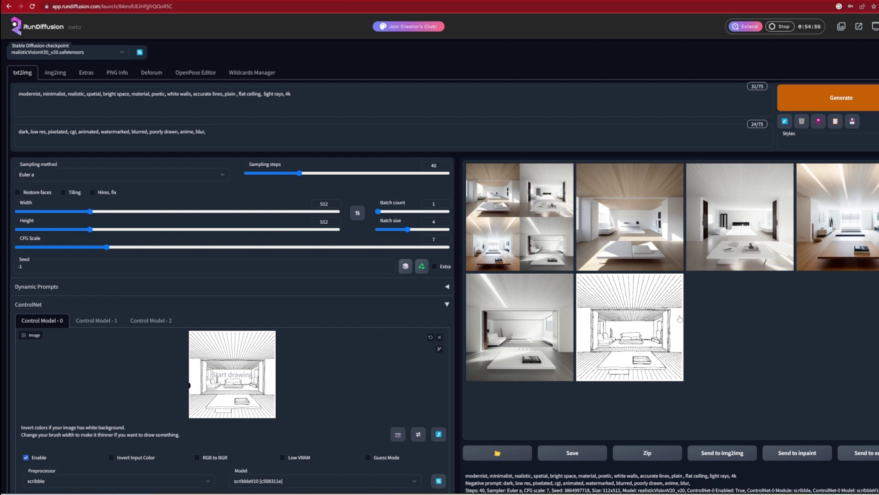
# Add 'wooden floor, grain' to the prompt and 'ceiling lights' to the negative prompt, rendering each
pyautogui.write('o')
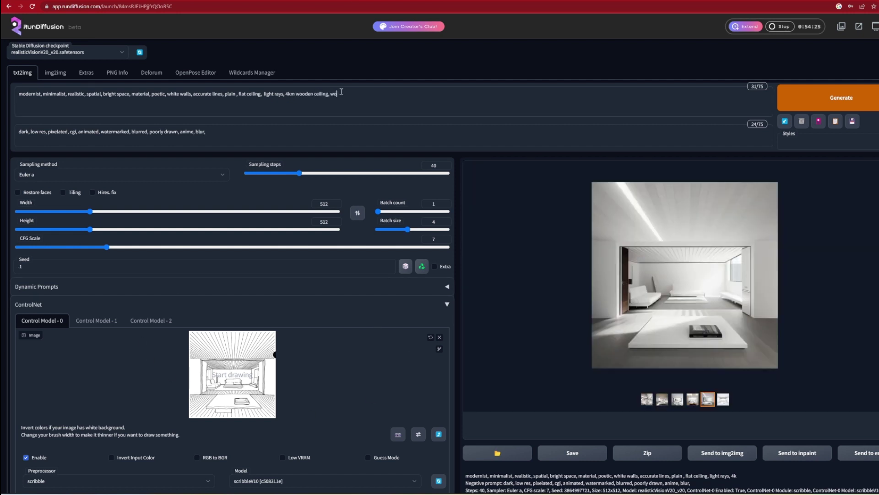
pyautogui.write('oden')
pyautogui.write(' floor, grain')
pyautogui.hotkey('ctrl', 'Return')
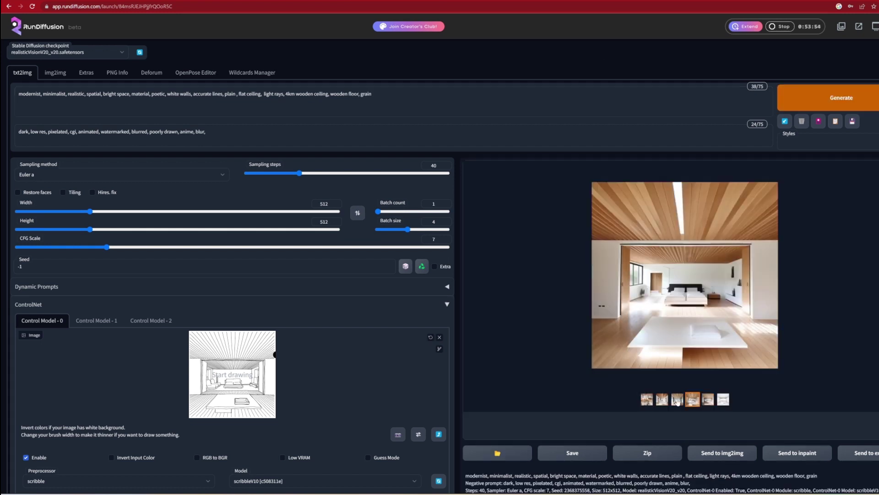
pyautogui.click(253, 133)
pyautogui.write('ceiling ligh')
pyautogui.write('s')
pyautogui.hotkey('ctrl', 'Return')
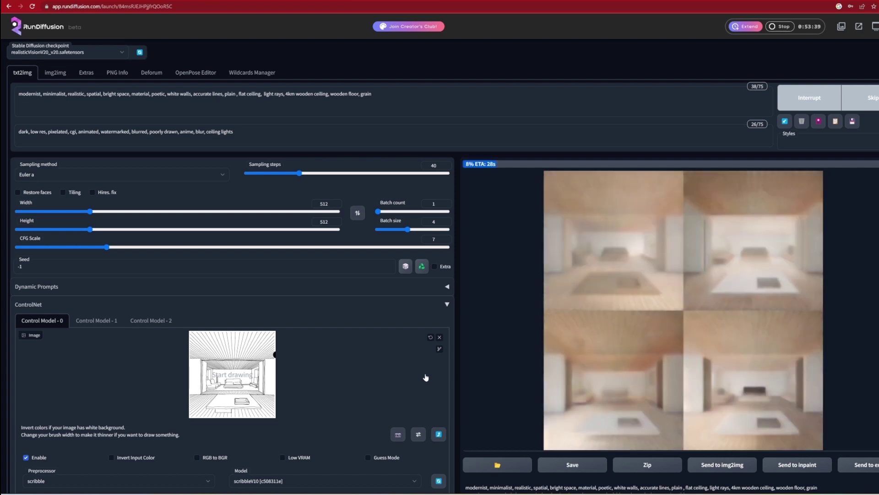
# Replace both 'wooden' words with 'concrete' and render concrete ceiling and floor
pyautogui.scroll(-6, 425, 373)
pyautogui.scroll(6, 393, 331)
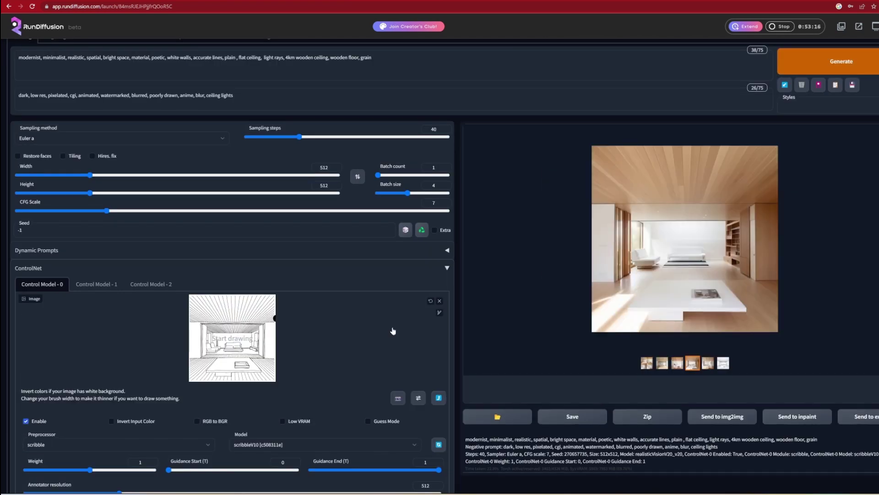
pyautogui.doubleClick(304, 58)
pyautogui.write('concrete')
pyautogui.doubleClick(340, 58)
pyautogui.write('concrete')
pyautogui.hotkey('ctrl', 'Return')
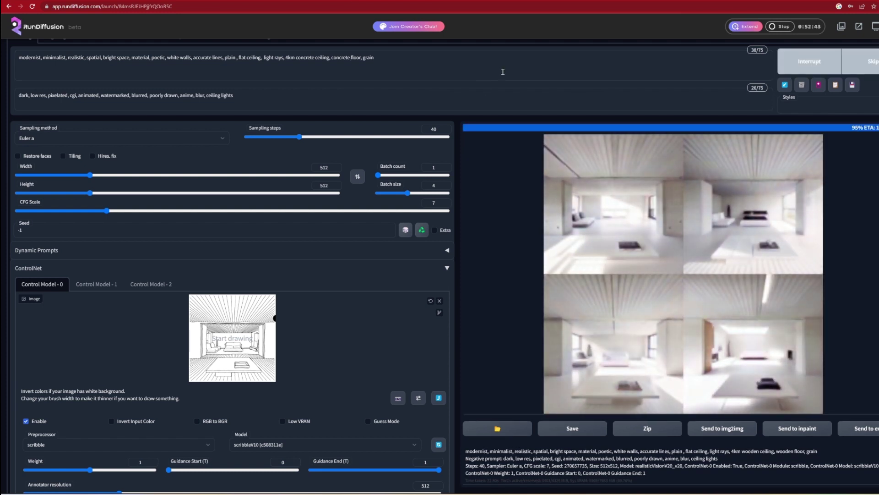
# Render a wooden ceiling with concrete floor, fixing the 4k typo and dropping grain, then open File Browser
pyautogui.doubleClick(311, 58)
pyautogui.write('wooden')
pyautogui.click(358, 57)
pyautogui.press('BackSpace')
pyautogui.press('BackSpace')
pyautogui.press('BackSpace')
pyautogui.press('BackSpace')
pyautogui.press('BackSpace')
pyautogui.click(295, 57)
pyautogui.press('BackSpace')
pyautogui.write(',')
pyautogui.hotkey('ctrl', 'Return')
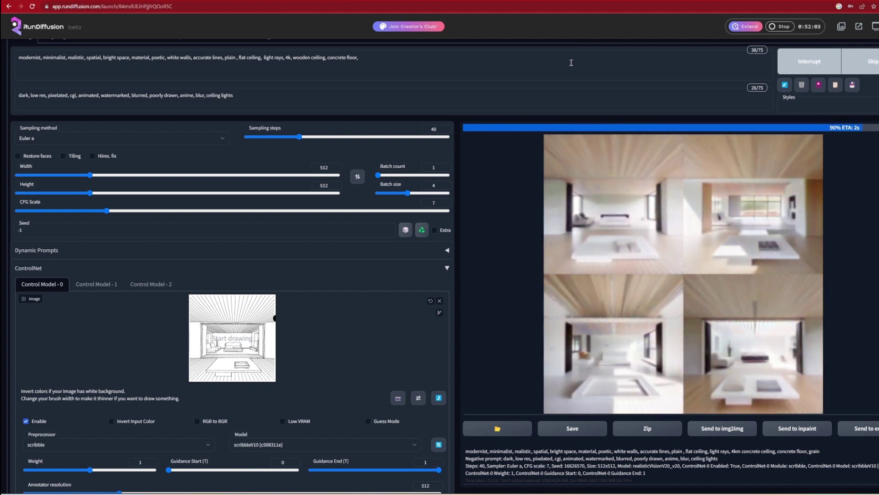
pyautogui.click(662, 363)
pyautogui.click(842, 27)
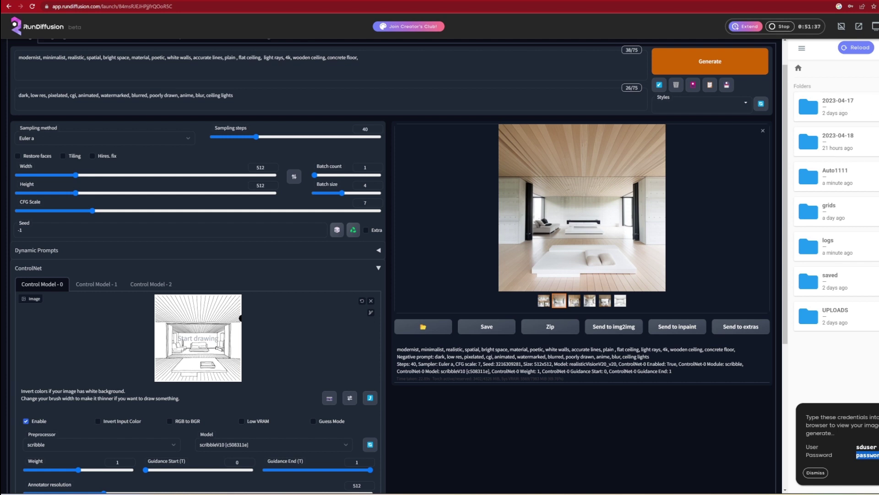
# Download the output files as a zip, then change the floor to 'wooden grainy' and regenerate
pyautogui.click(869, 73)
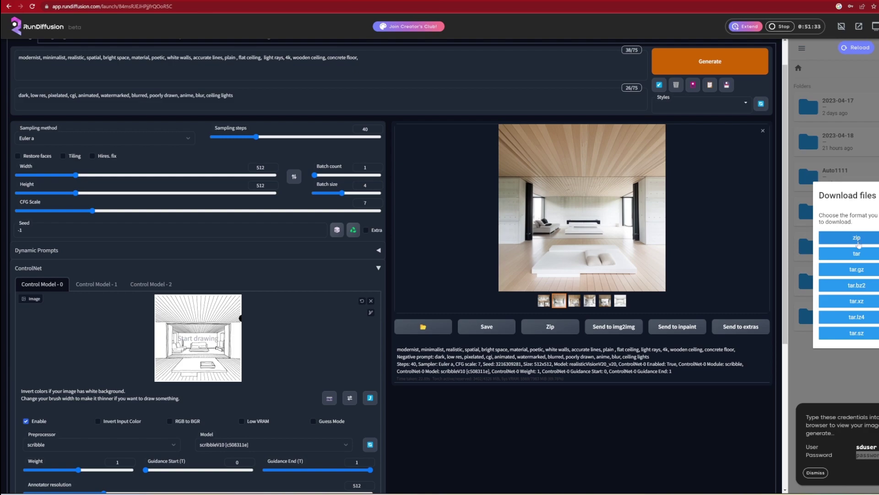
pyautogui.click(856, 237)
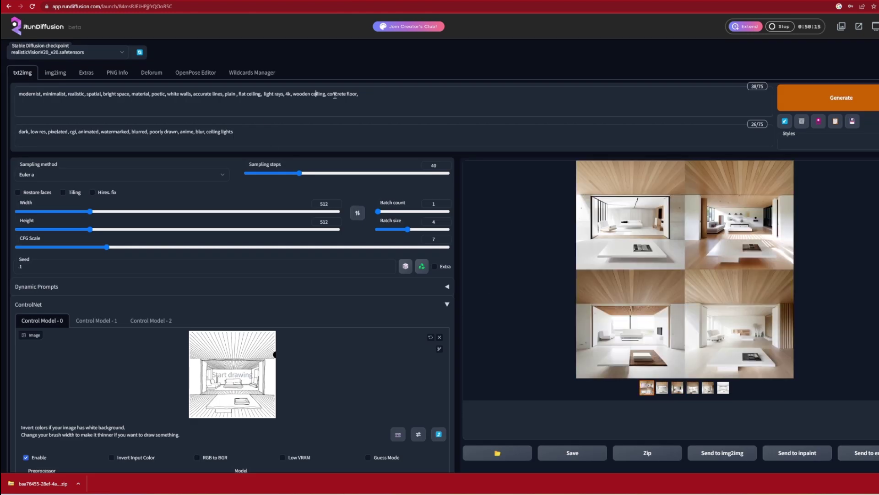
pyautogui.doubleClick(335, 94)
pyautogui.write('wooden grainy')
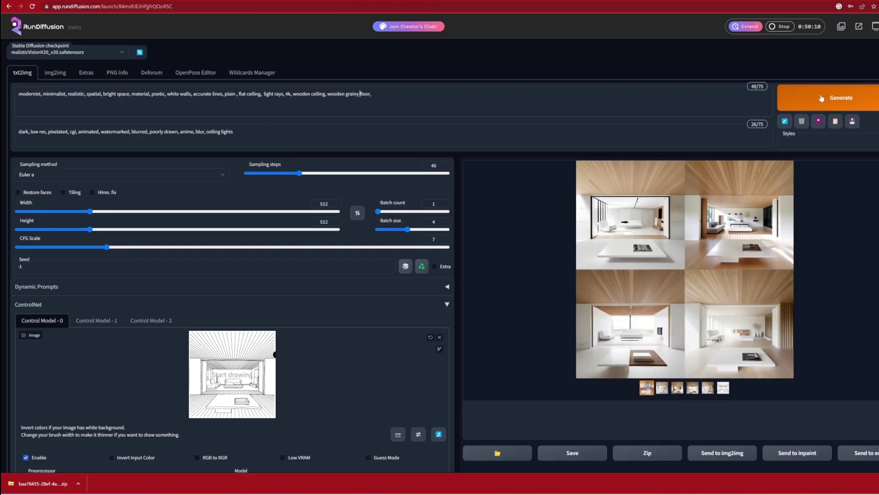
pyautogui.click(841, 97)
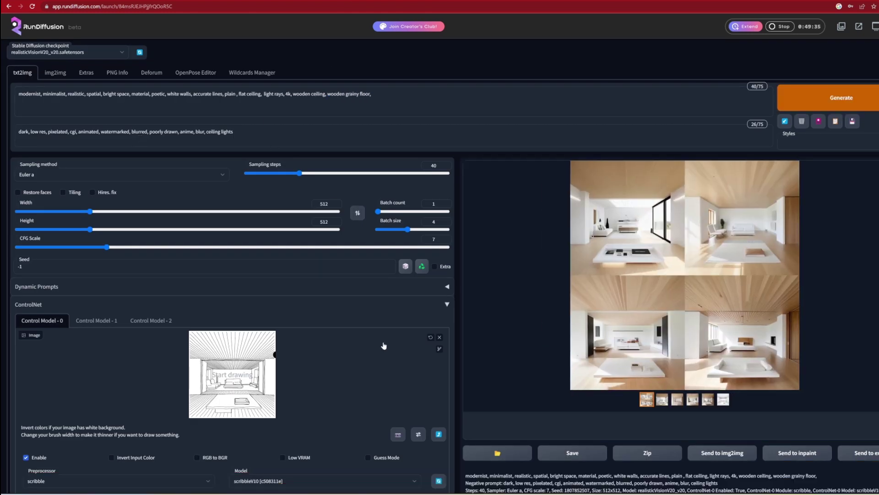
# Switch to the realisticVisionV20_v20 checkpoint and enable ControlNet
pyautogui.scroll(-1, 384, 345)
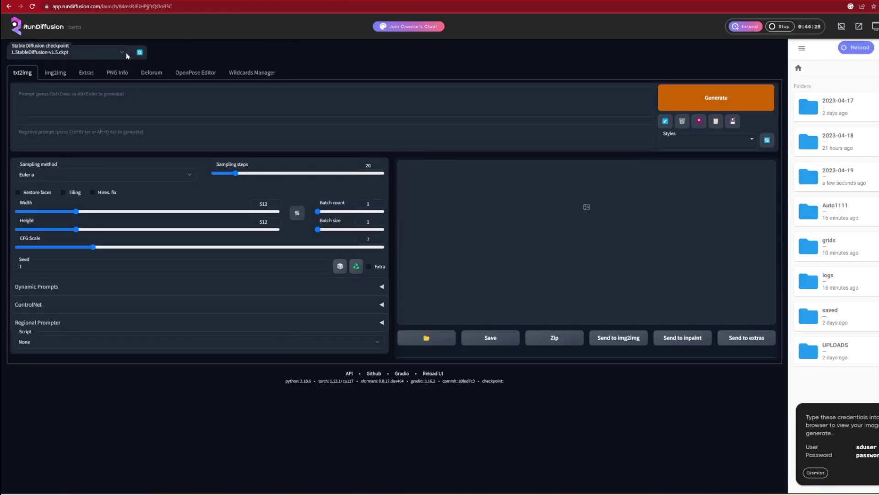
pyautogui.click(122, 52)
pyautogui.scroll(-5, 55, 94)
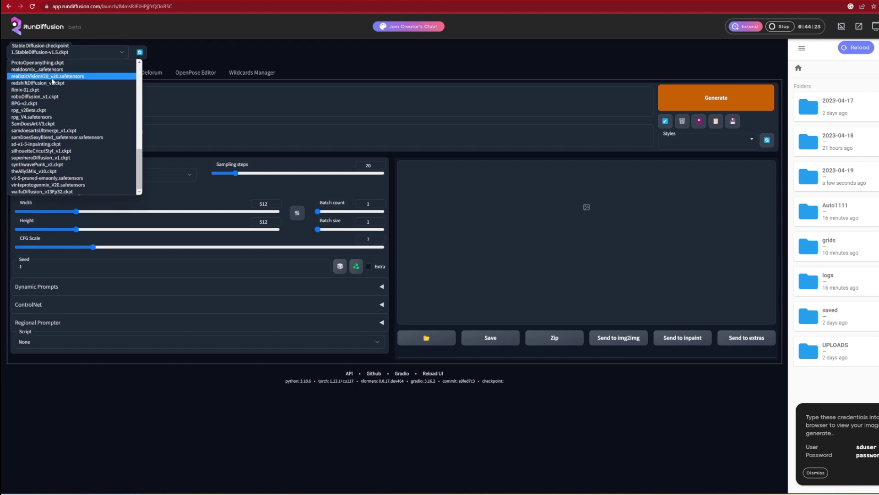
pyautogui.click(46, 76)
pyautogui.click(36, 305)
pyautogui.scroll(-2, 173, 333)
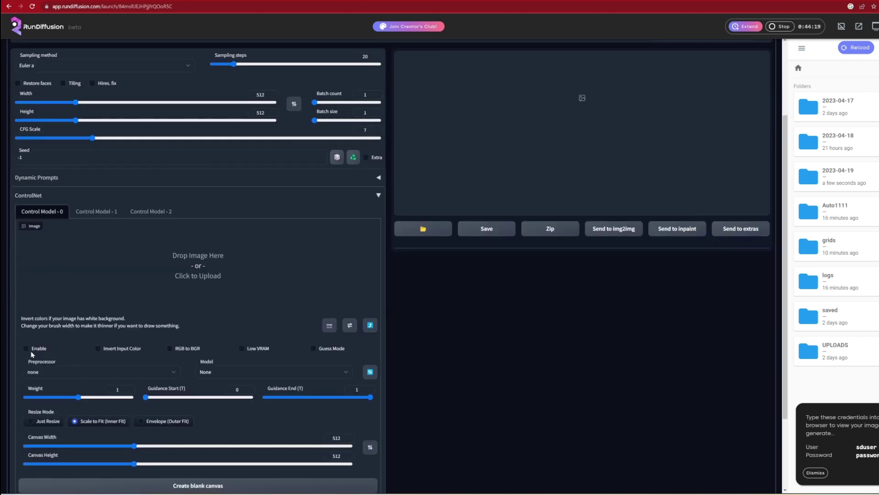
pyautogui.click(26, 348)
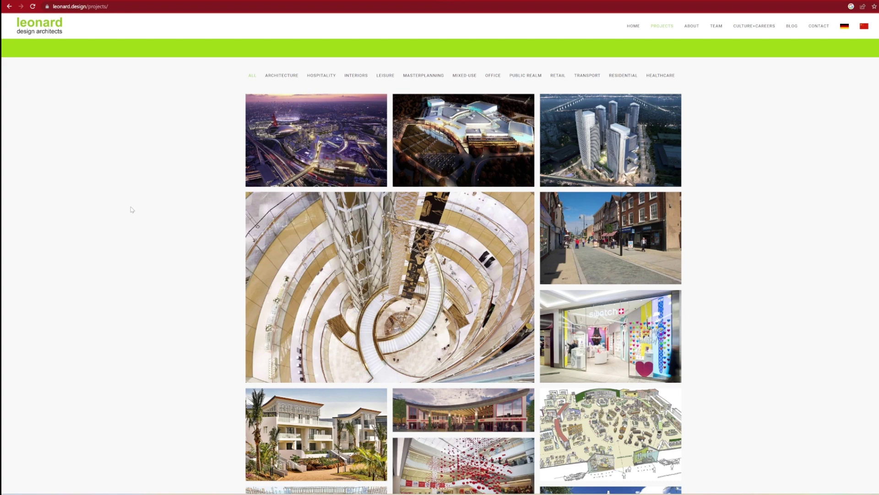
# Open the Broadgate Circle project from the leonard.design Projects page
pyautogui.scroll(-3, 132, 210)
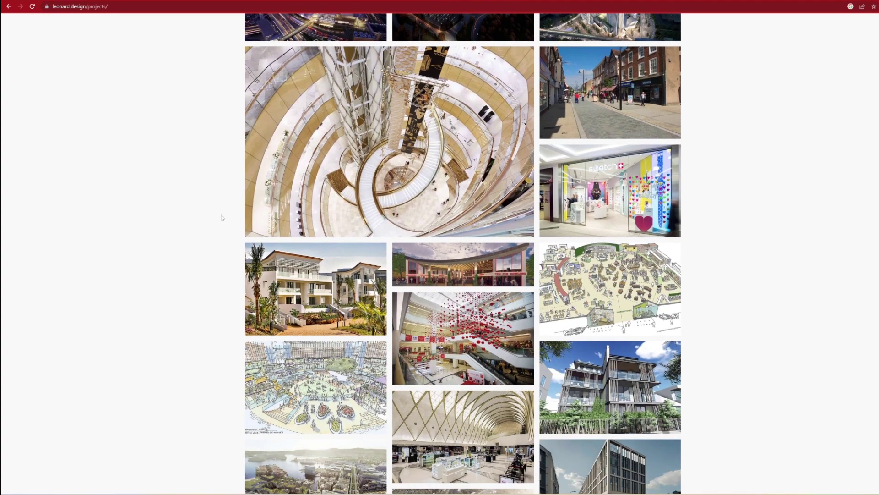
pyautogui.scroll(-1, 111, 225)
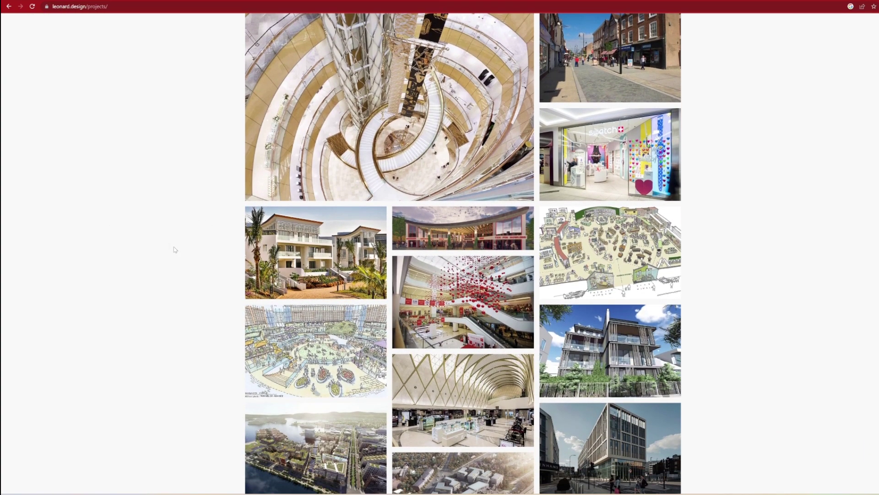
pyautogui.click(280, 322)
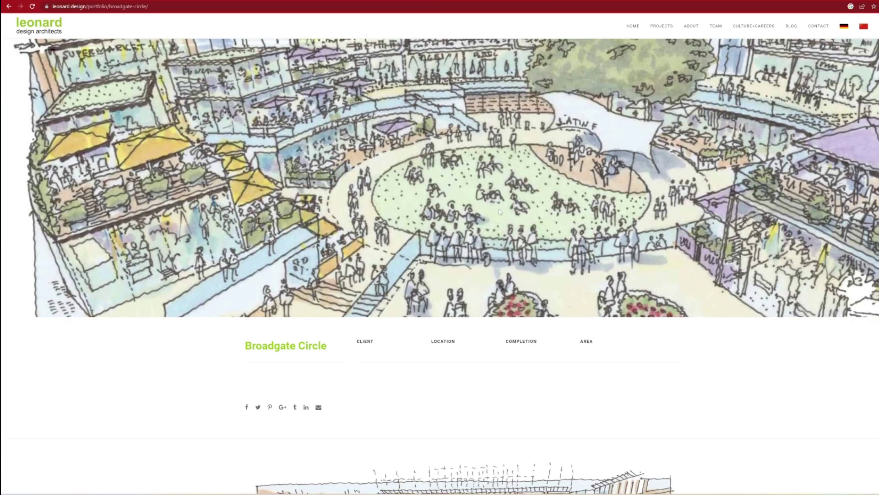
pyautogui.scroll(-5, 516, 222)
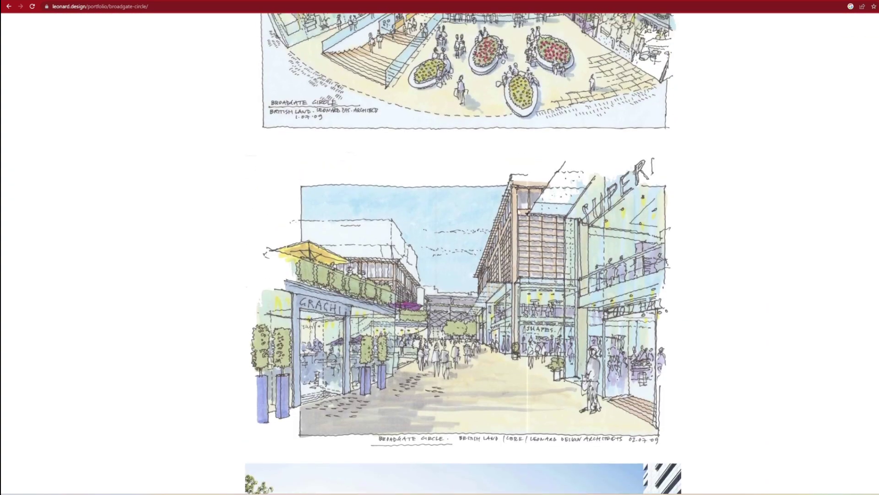
# Save the plaza sketch image and return to the RunDiffusion tab
pyautogui.scroll(4, 467, 170)
pyautogui.rightClick(465, 167)
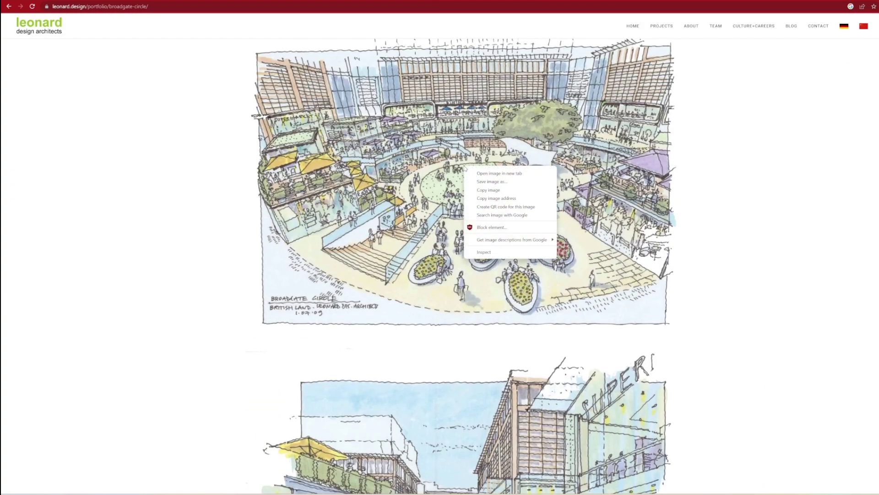
pyautogui.click(495, 184)
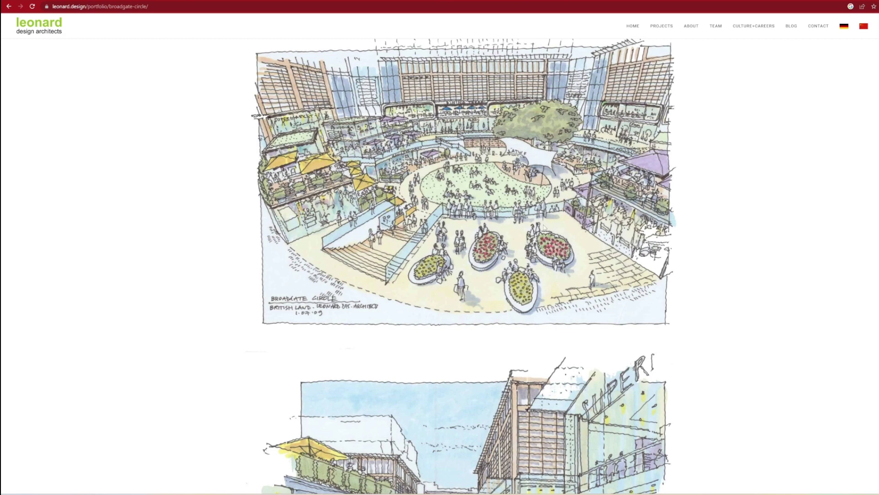
pyautogui.scroll(2, 670, 267)
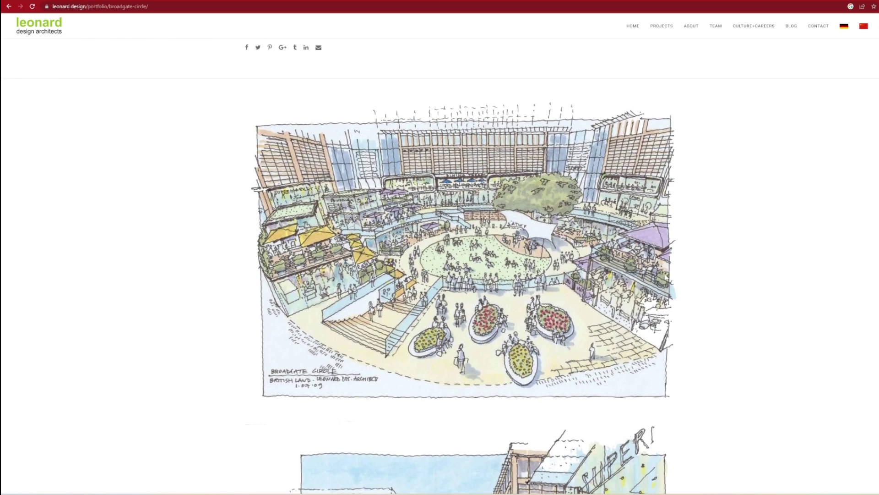
pyautogui.scroll(-8, 355, 187)
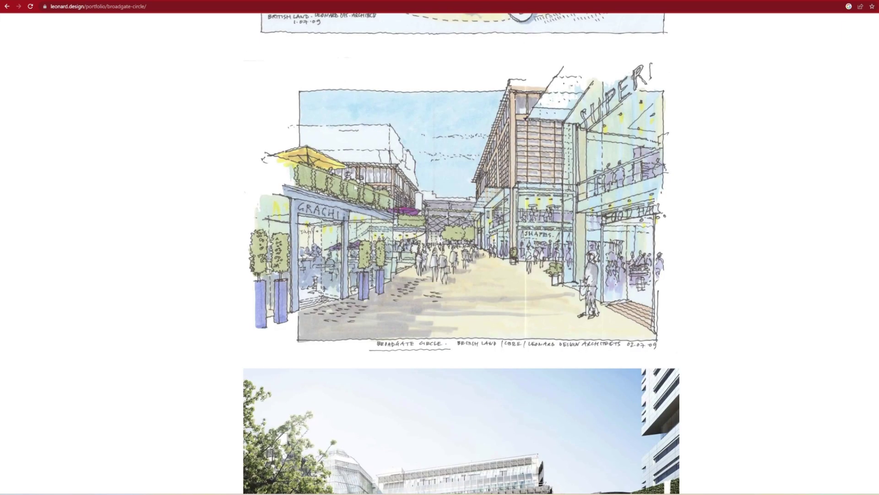
pyautogui.hotkey('ctrl', 'Tab')
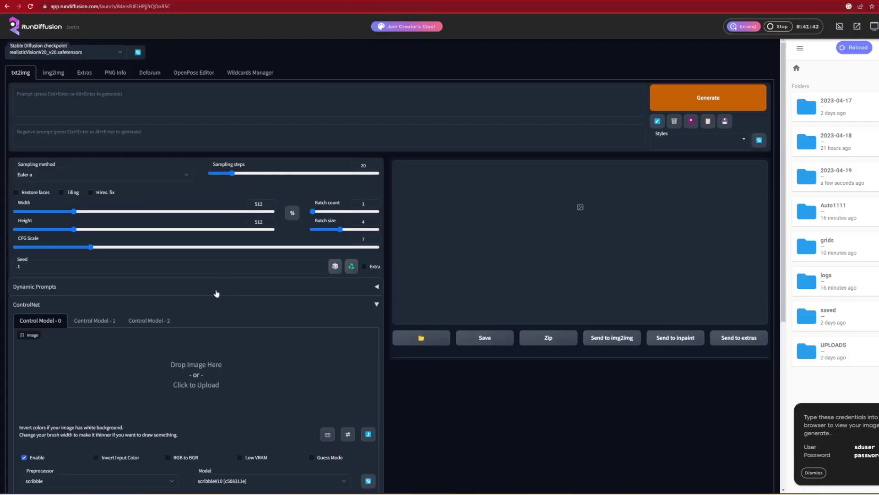
# Paste the prepared negative prompt for the shopping-street render and return to the positive prompt's end
pyautogui.scroll(-2, 56, 353)
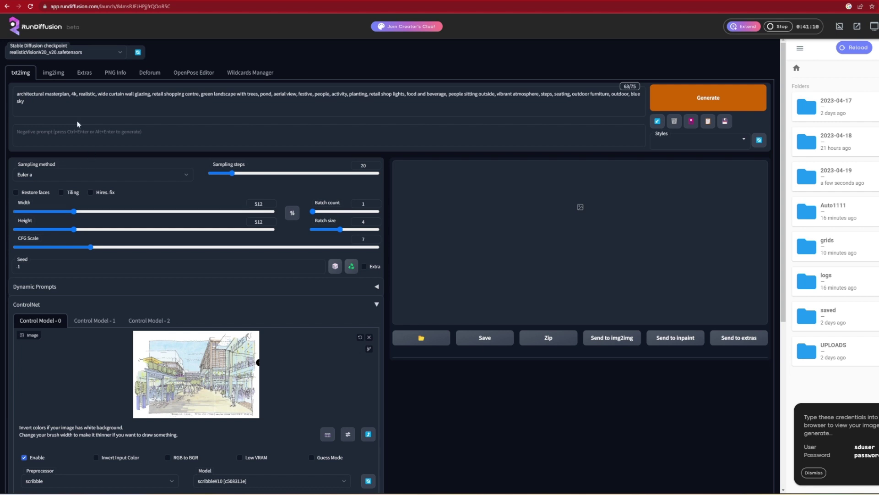
pyautogui.click(82, 145)
pyautogui.write('dark, low res, pixelated, cgi, animated, watermarked, blurred, poorly drawn, anime, blur, text,multi-coloured, black, house, furniture')
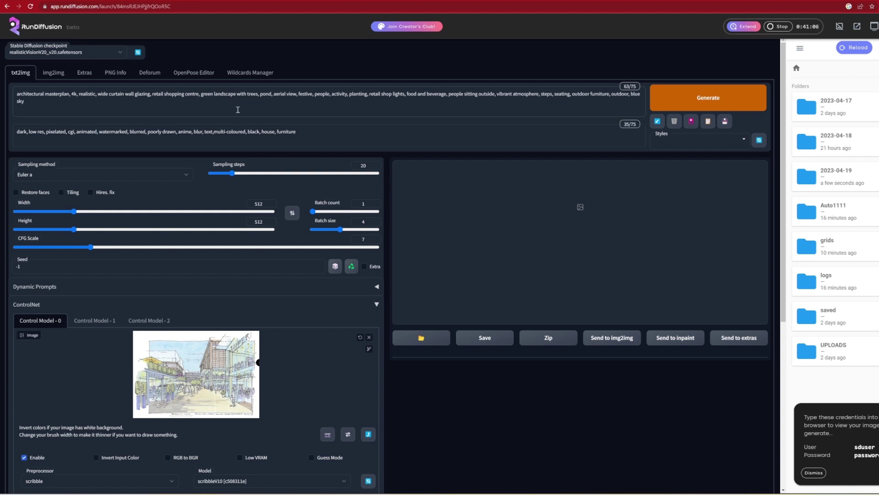
pyautogui.click(238, 109)
# Generate street renders, then add 'green cladding' to the negative prompt and regenerate
pyautogui.click(693, 100)
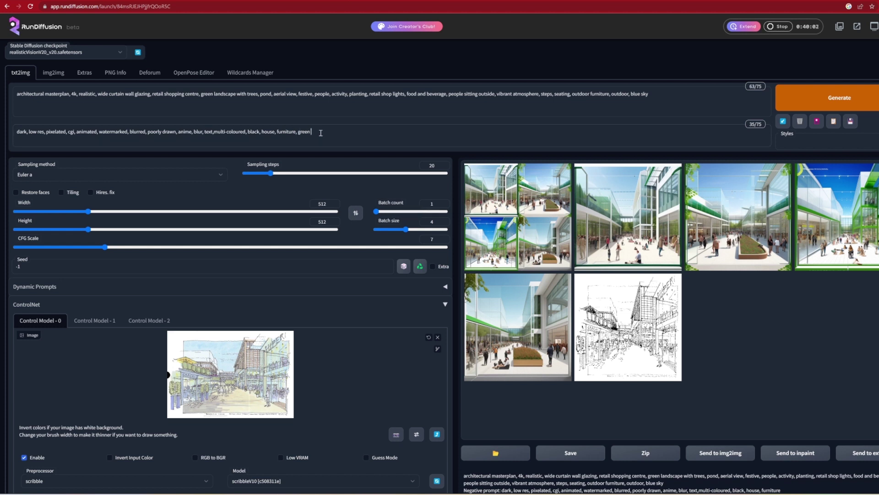
pyautogui.write('cladding')
pyautogui.hotkey('ctrl', 'Return')
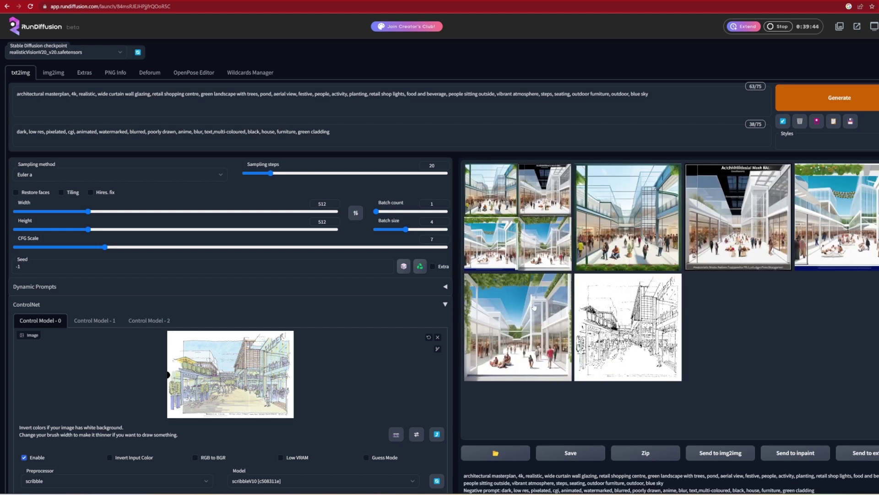
# Compare the four glazed shopping-centre renders, the input sketch and the grid in the gallery
pyautogui.click(519, 340)
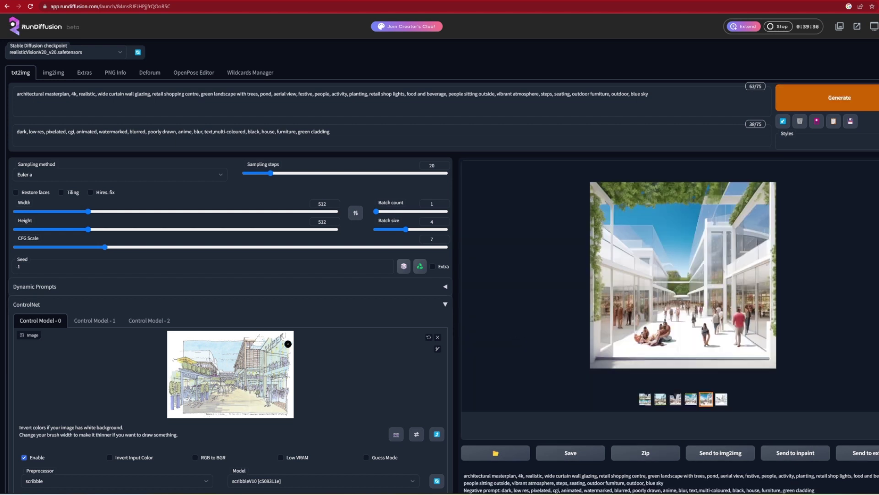
pyautogui.click(721, 398)
pyautogui.click(706, 399)
pyautogui.click(691, 399)
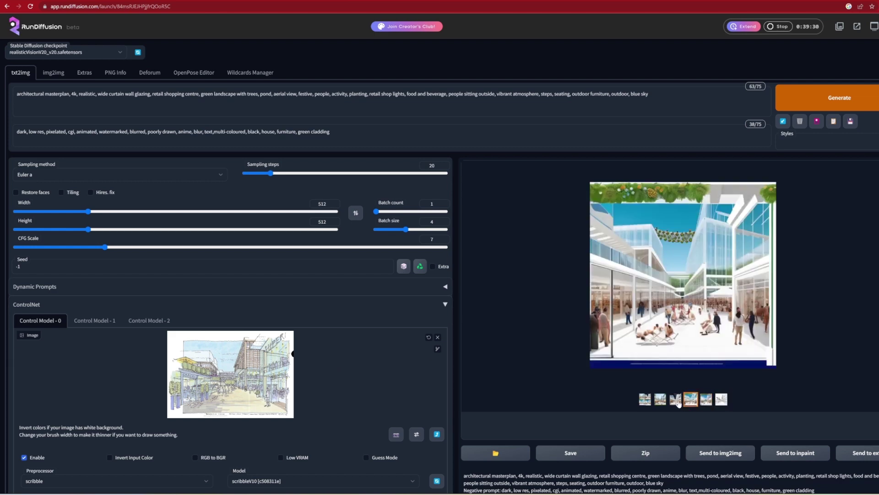
pyautogui.click(672, 401)
pyautogui.click(660, 401)
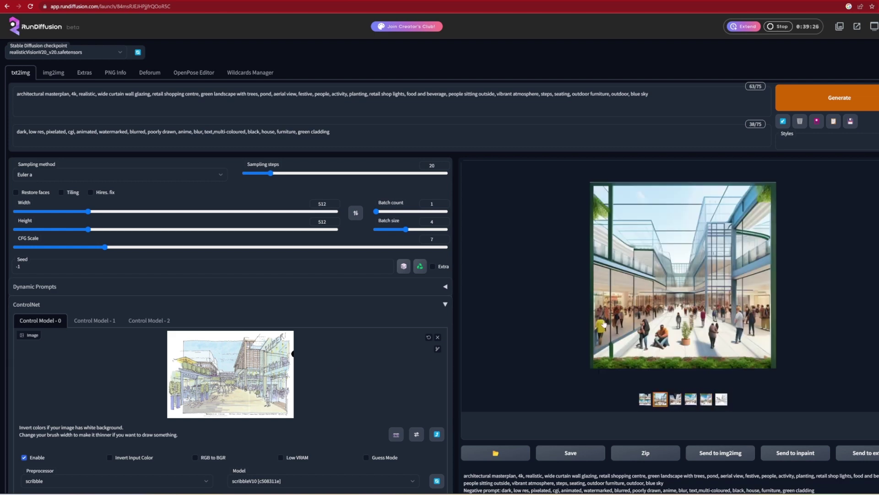
pyautogui.click(646, 399)
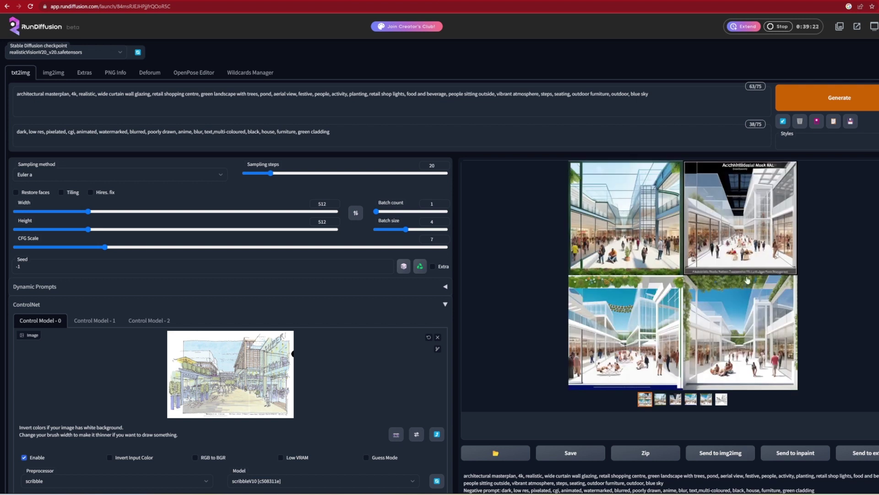
pyautogui.click(660, 400)
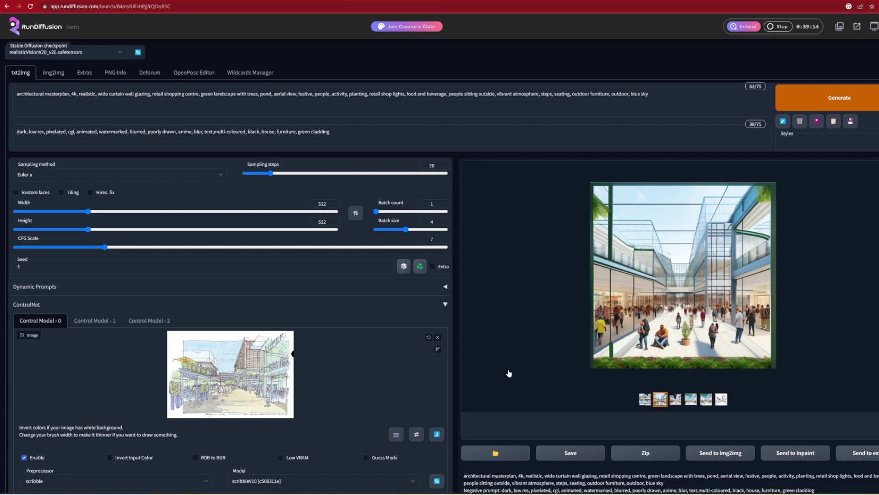
pyautogui.click(403, 136)
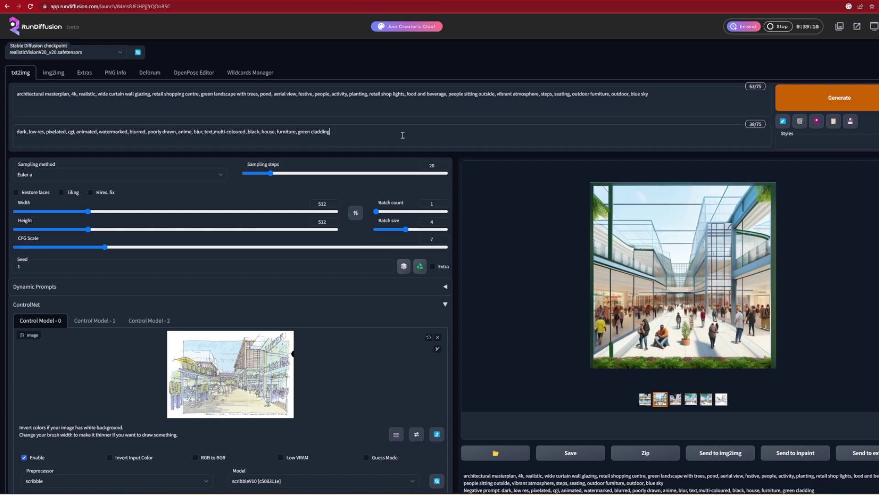